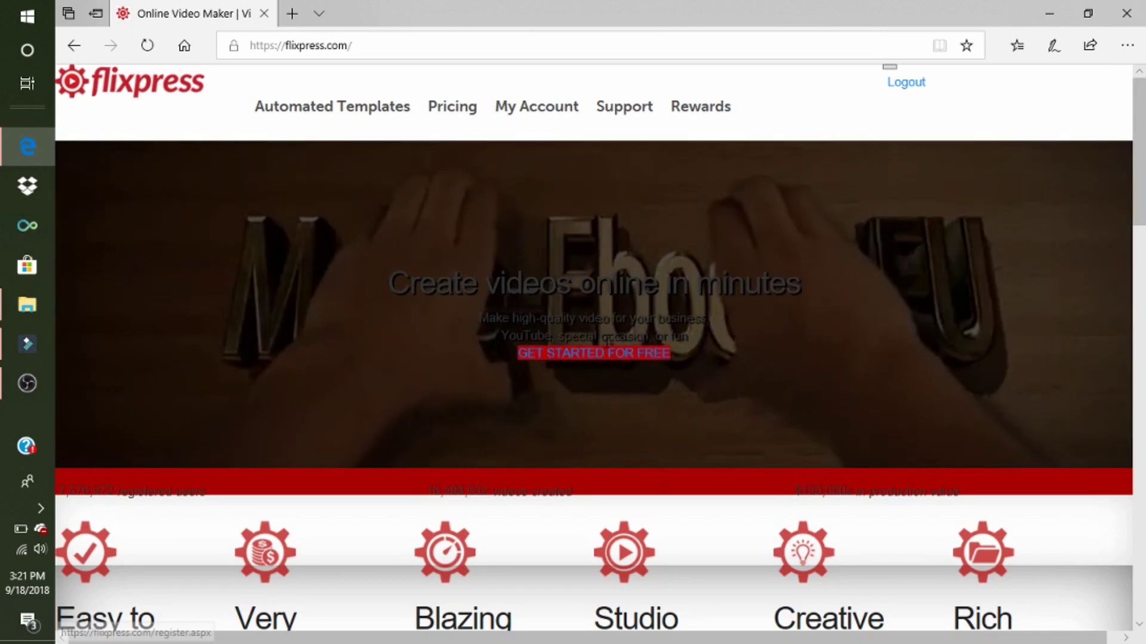
Step: Log out of the current Flixpress account and bring up the blank New User Account Registration form
left_click(604, 353)
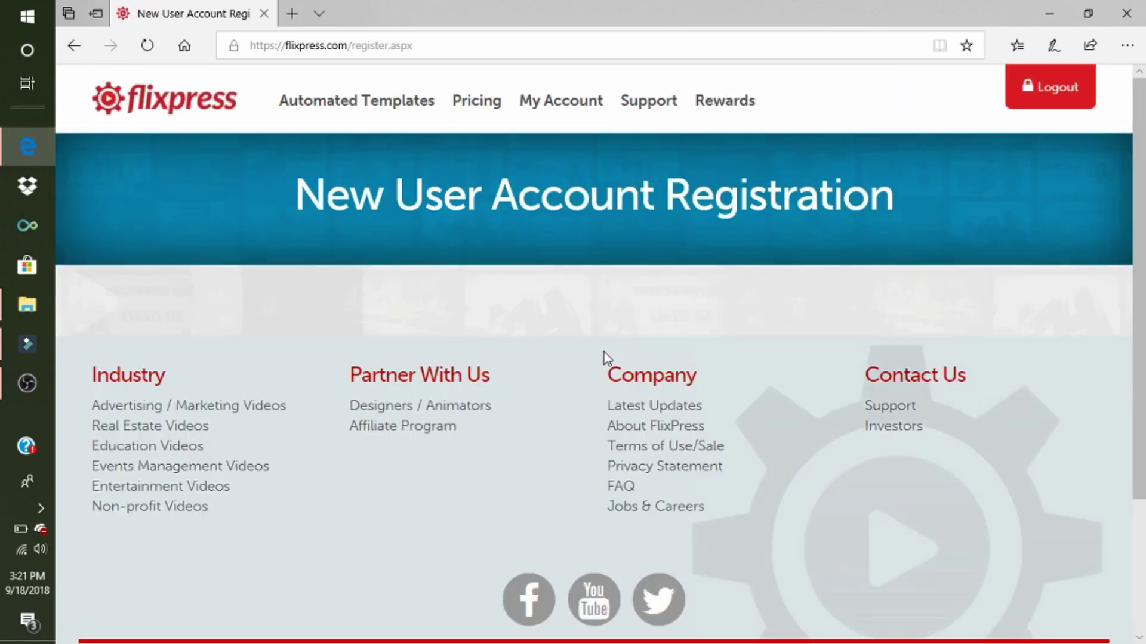
scroll(1142, 161, "down", 3)
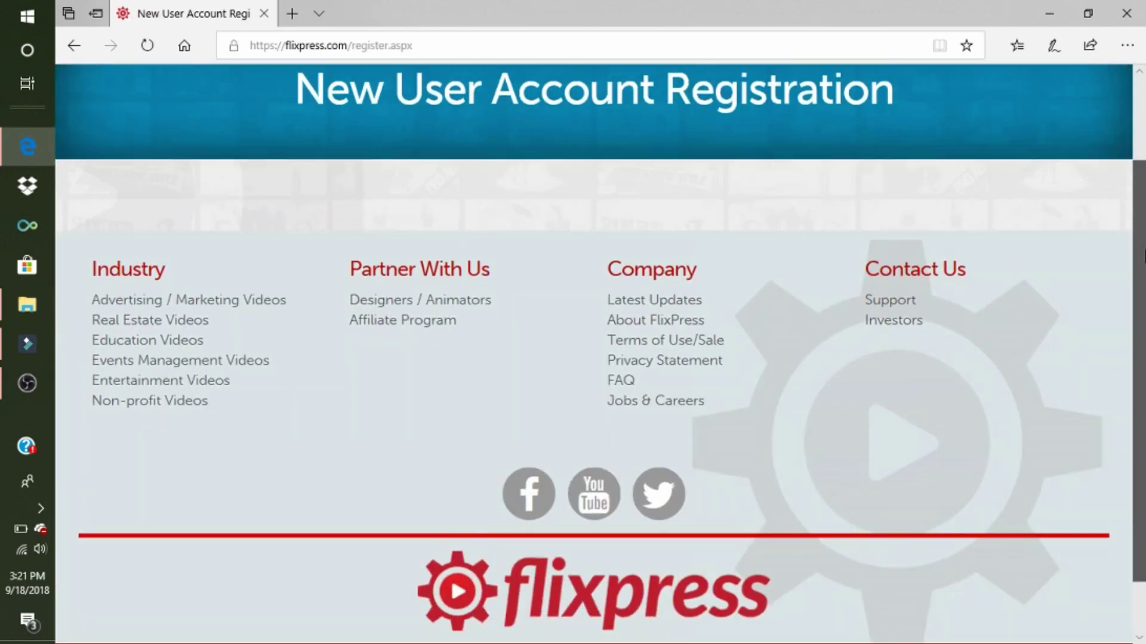
scroll(1142, 161, "up", 3)
left_click(1075, 95)
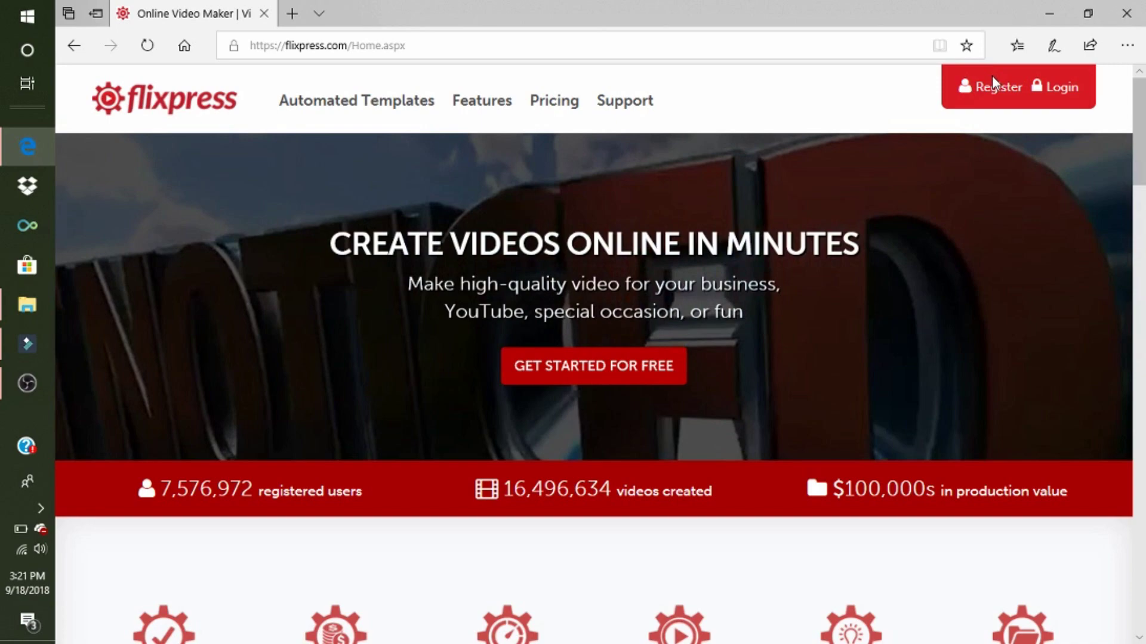
left_click(992, 85)
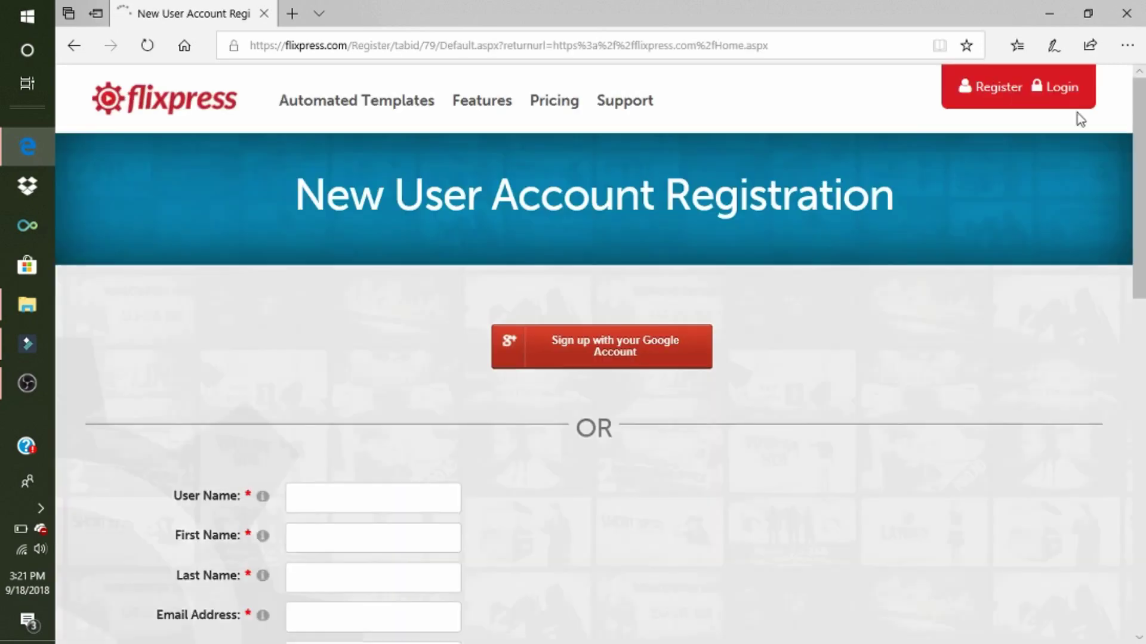
scroll(270, 322, "down", 3)
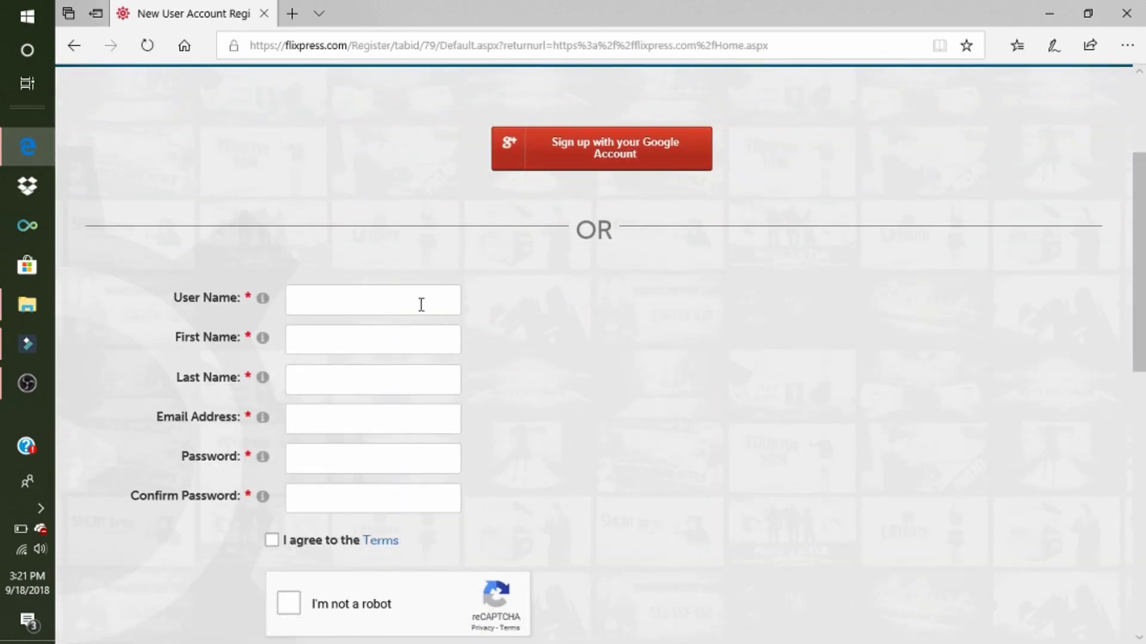
scroll(421, 305, "down", 3)
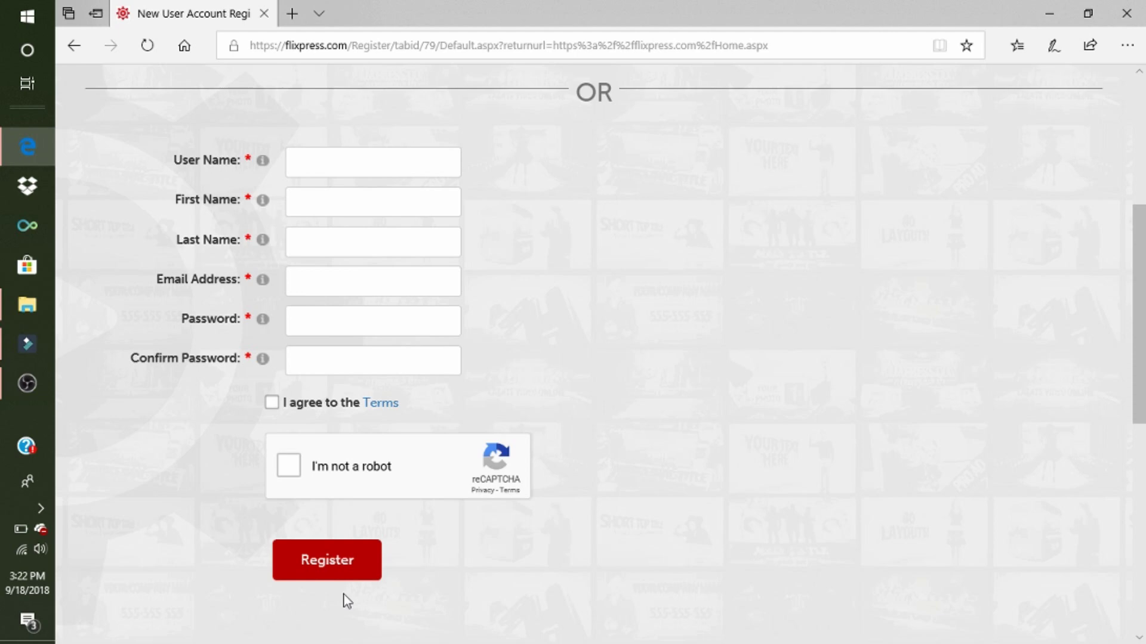
left_click_drag(1144, 352, 1143, 225)
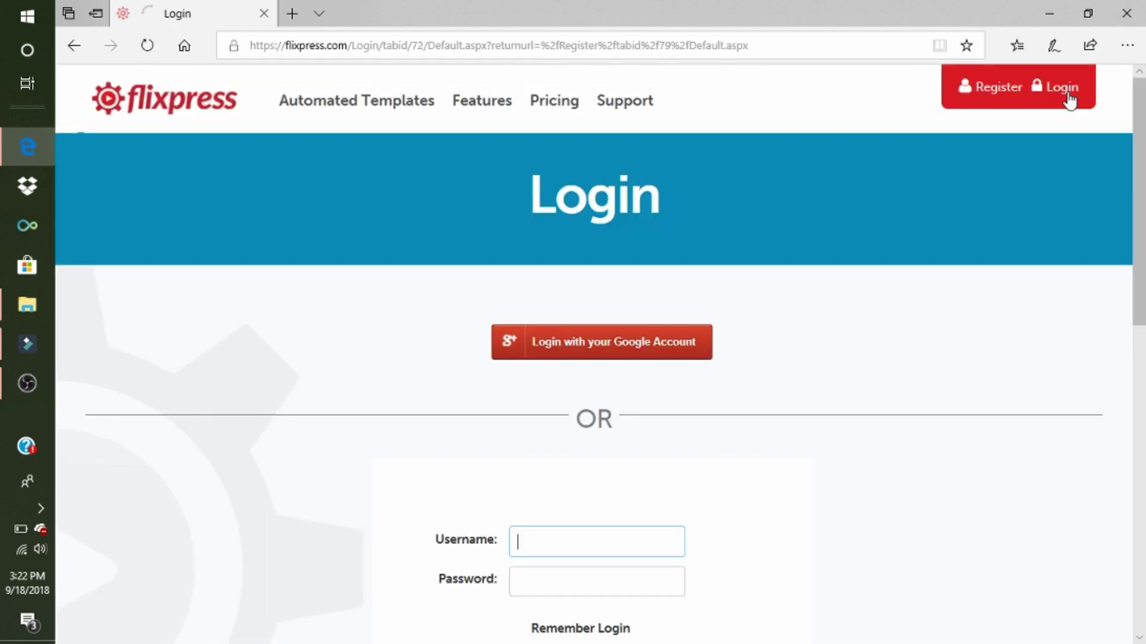
Step: Scroll down the Flixpress Login page toward the sign-in fields
scroll(1144, 212, "down", 3)
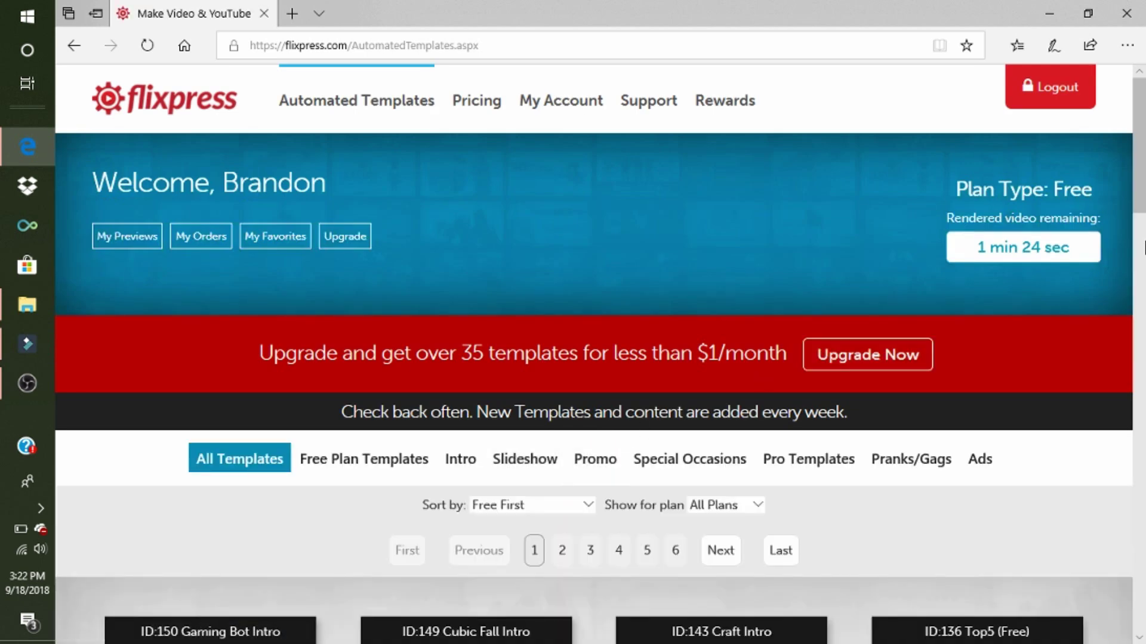
scroll(1143, 245, "down", 3)
scroll(1144, 143, "up", 2)
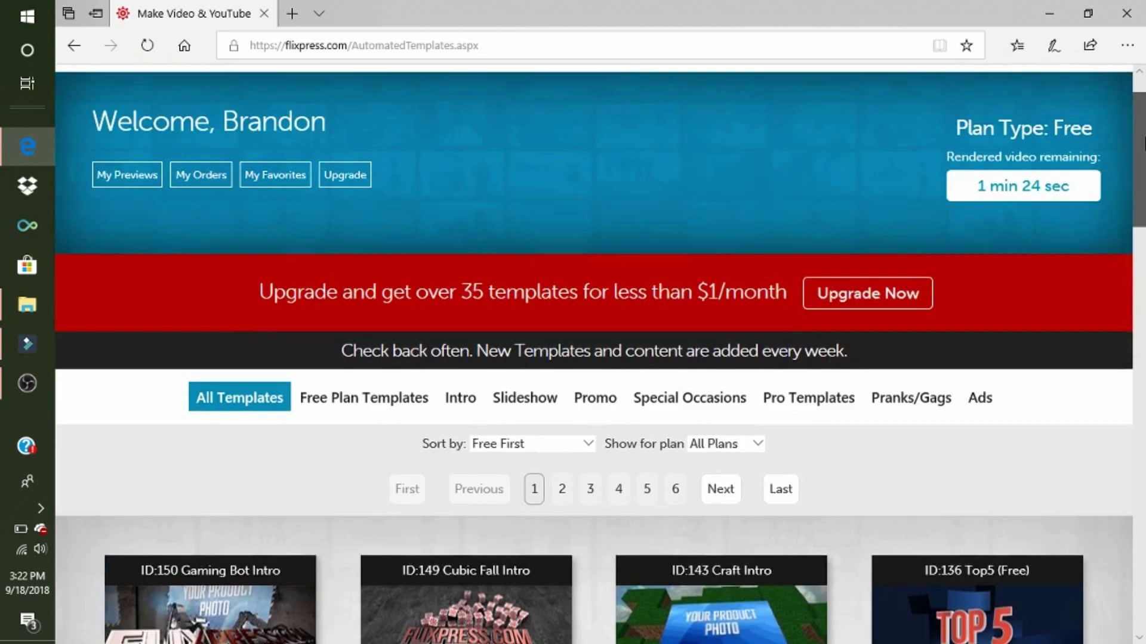
scroll(1144, 143, "up", 1)
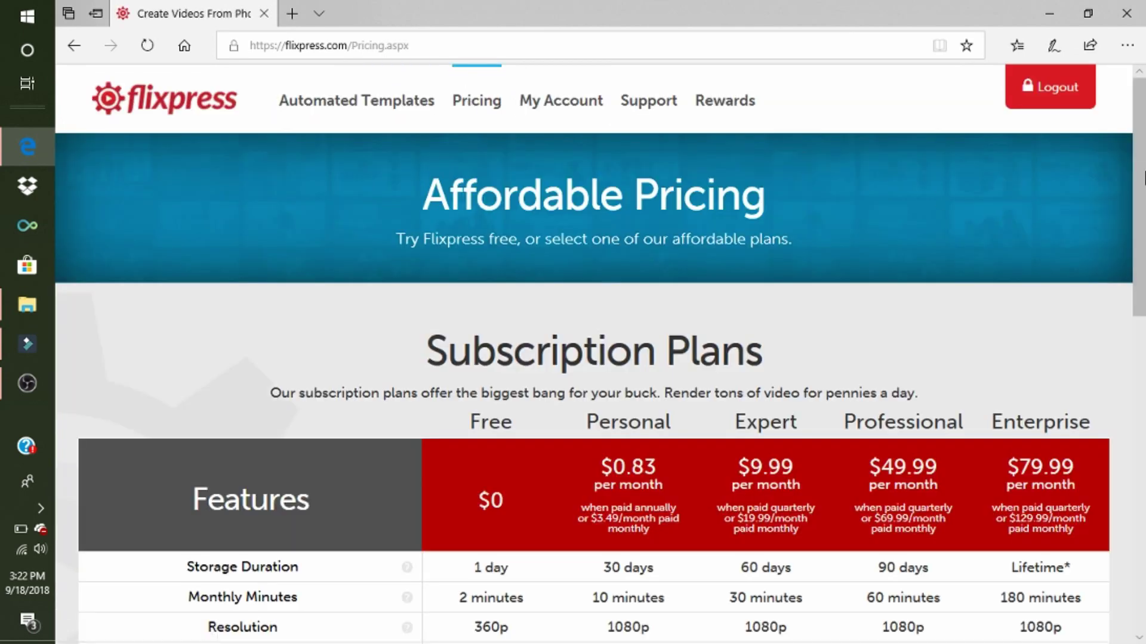
left_click_drag(1143, 180, 1142, 301)
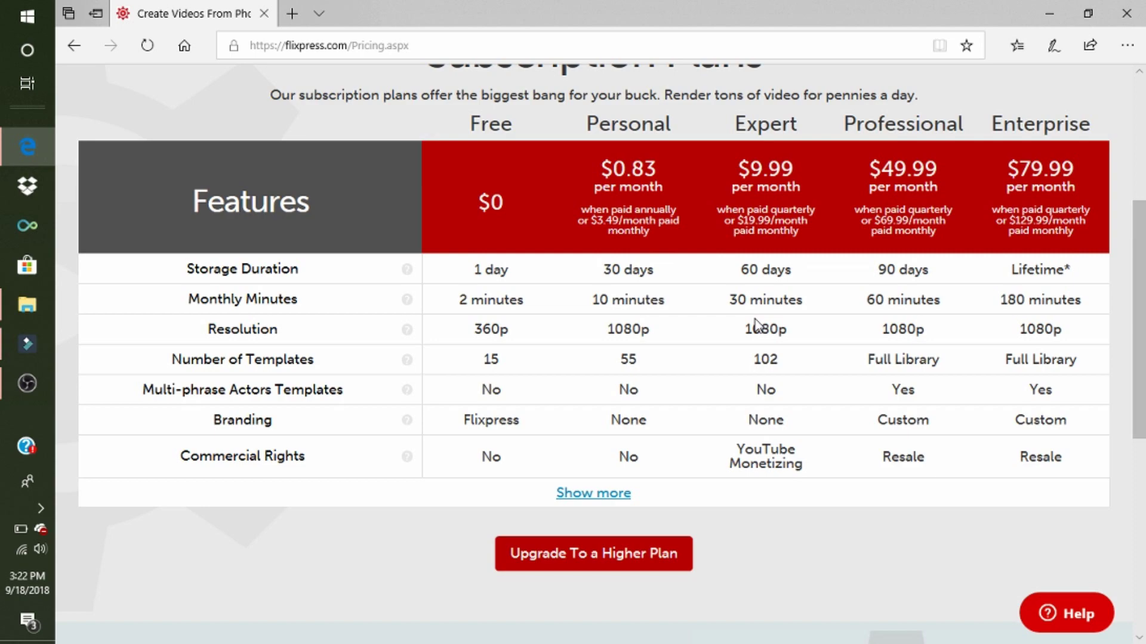
left_click_drag(1139, 322, 1139, 198)
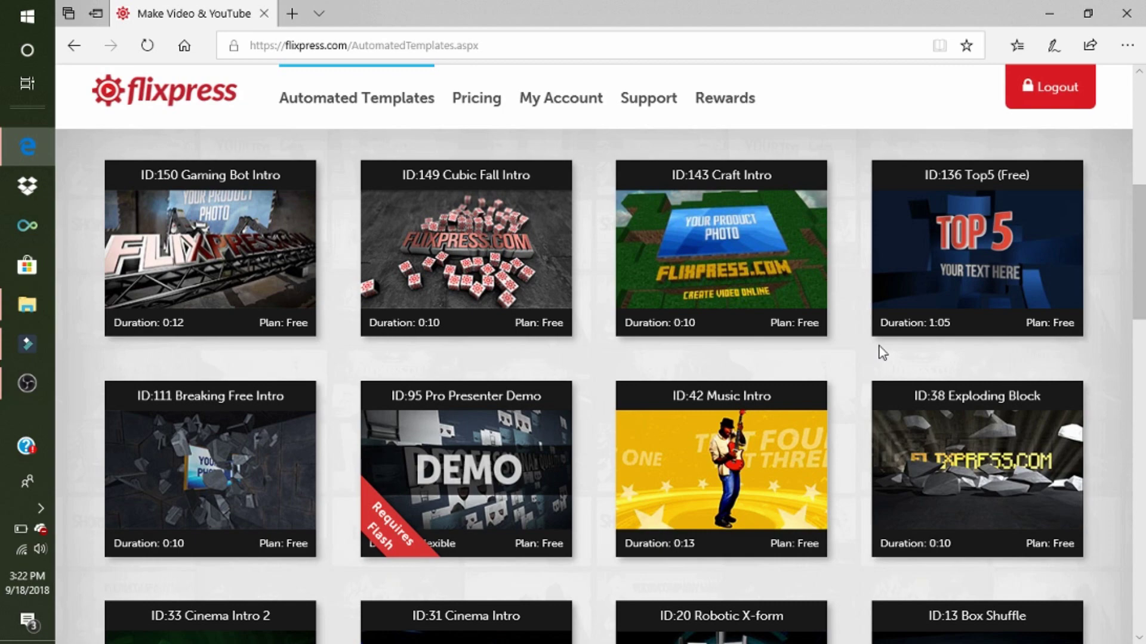
scroll(1065, 225, "up", 6)
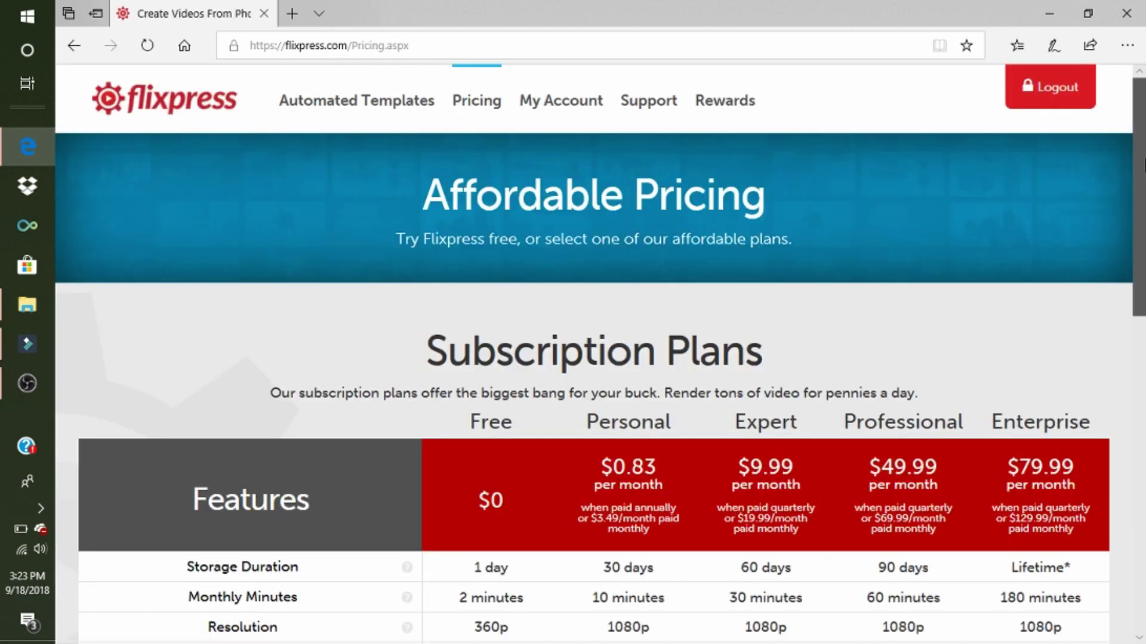
scroll(656, 275, "down", 5)
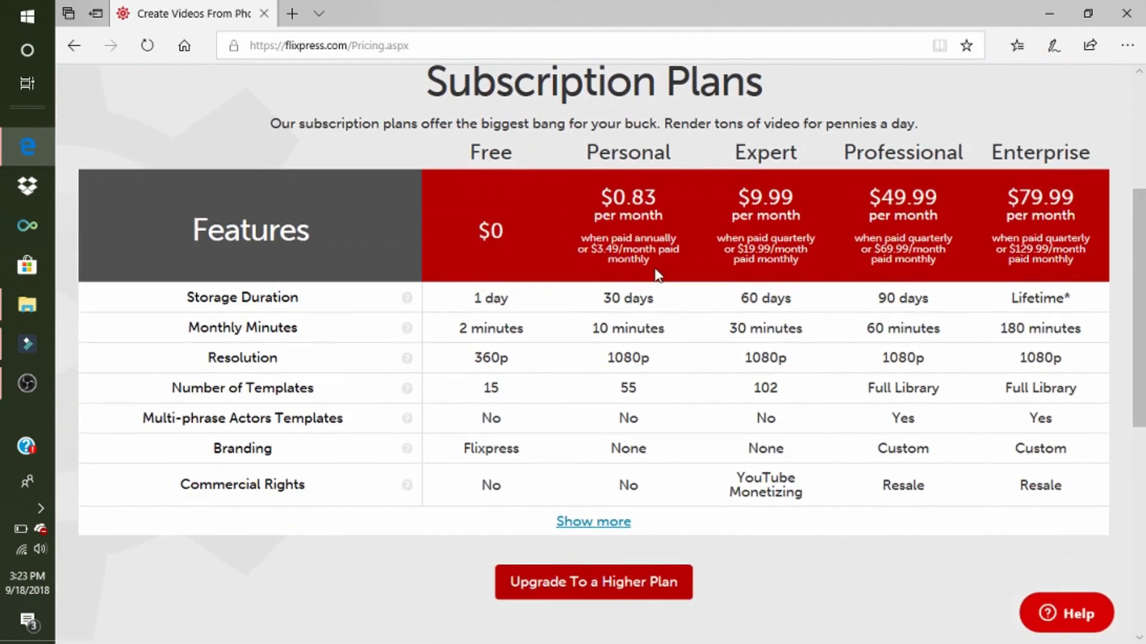
scroll(866, 219, "up", 5)
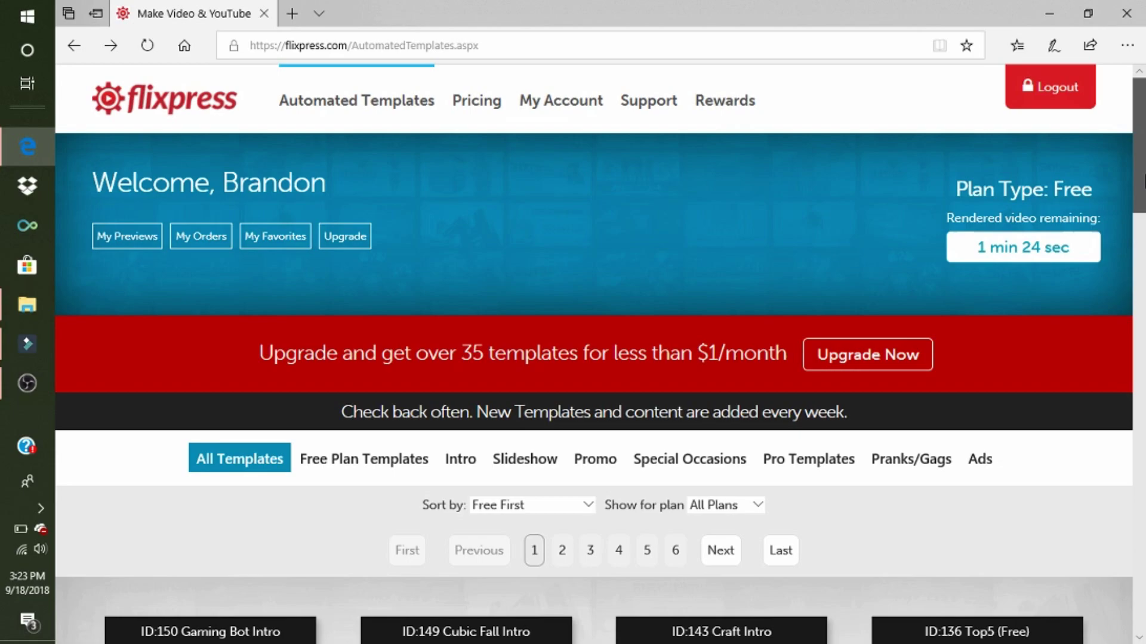
left_click_drag(1143, 182, 1143, 368)
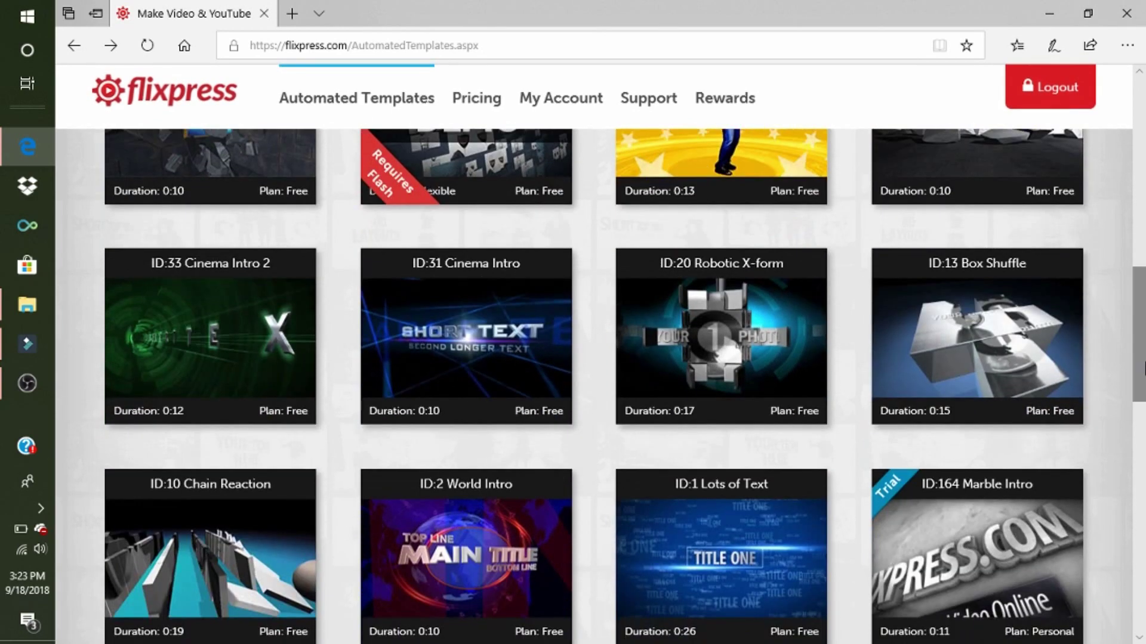
left_click_drag(1142, 368, 1128, 455)
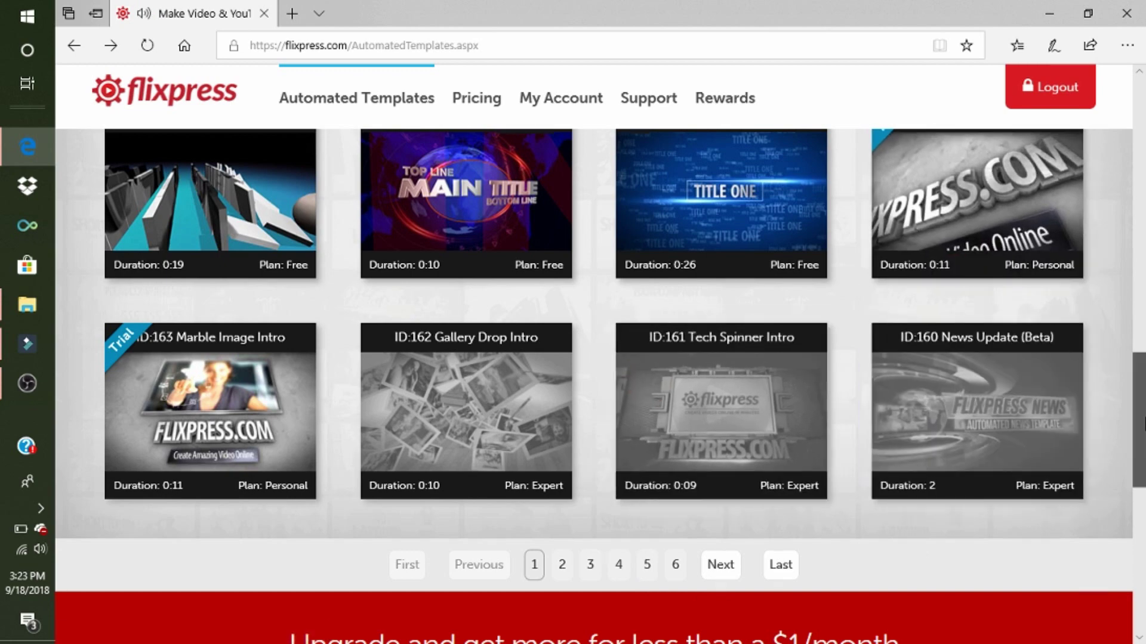
scroll(672, 395, "up", 1)
scroll(343, 378, "up", 3)
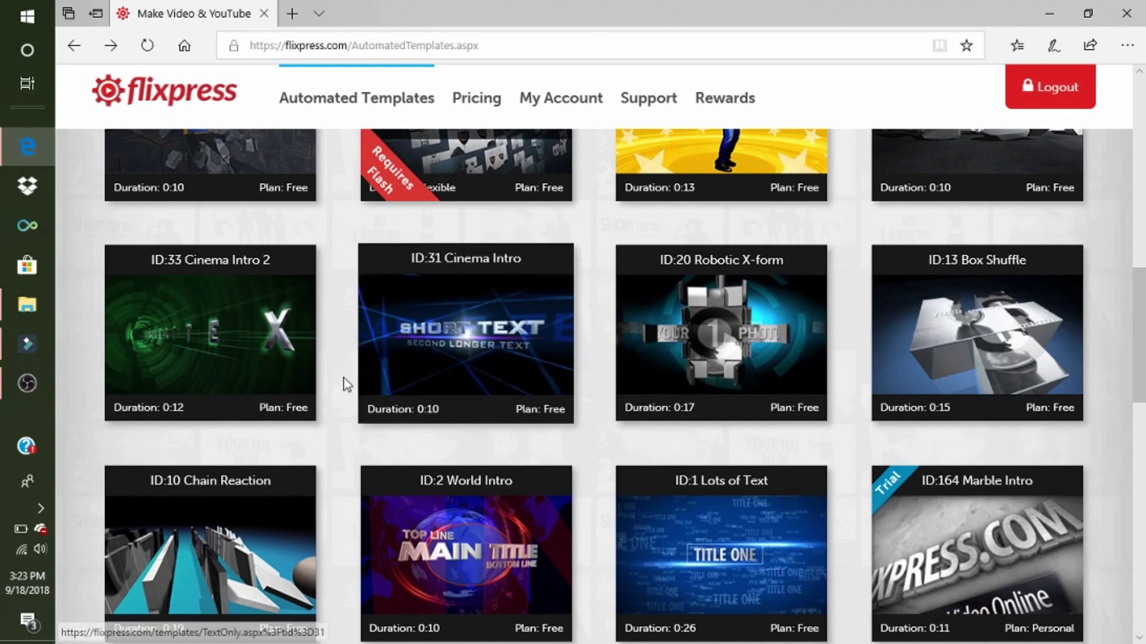
mouse_move(159, 335)
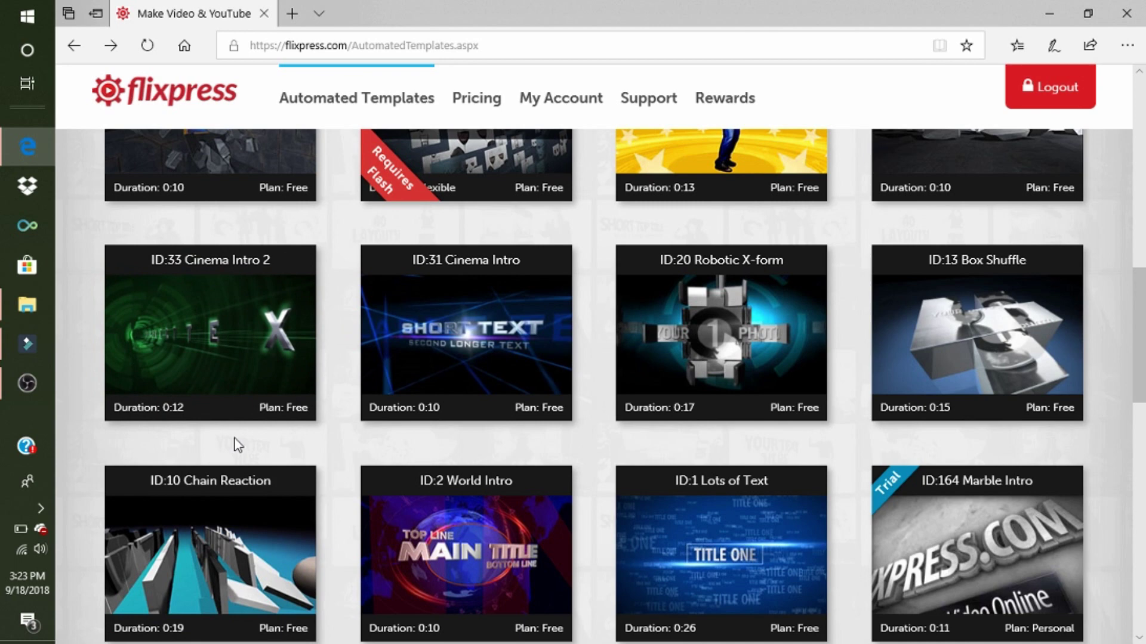
Step: Reopen the Cinema Intro 2 template preview after closing it, and pause its playback
mouse_move(227, 353)
left_click(226, 263)
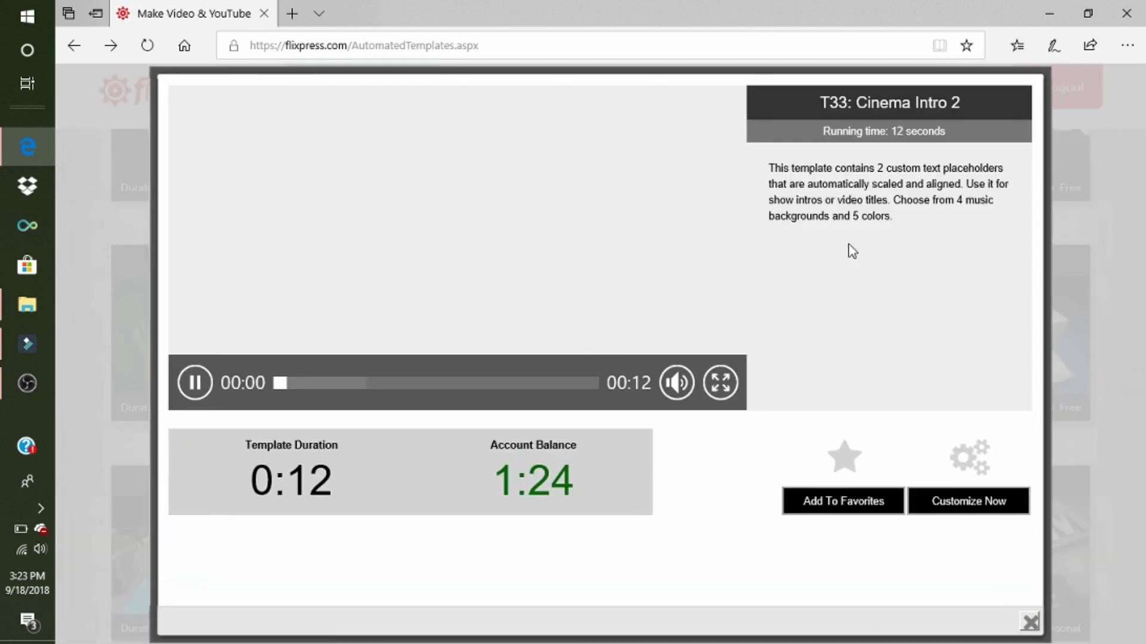
left_click(1031, 623)
mouse_move(258, 391)
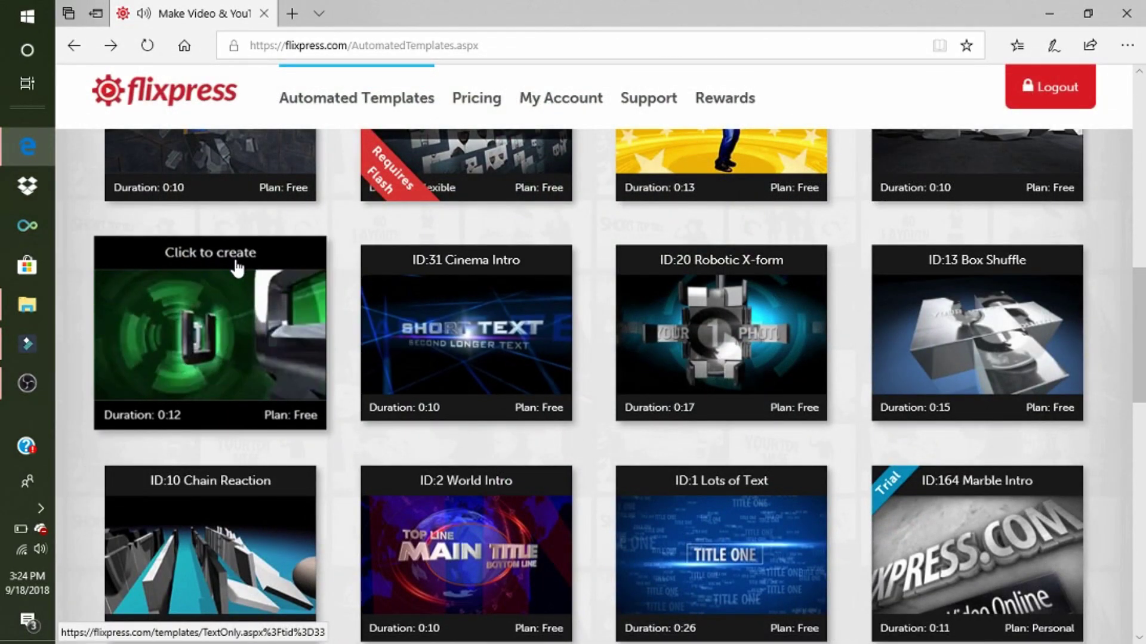
left_click(239, 261)
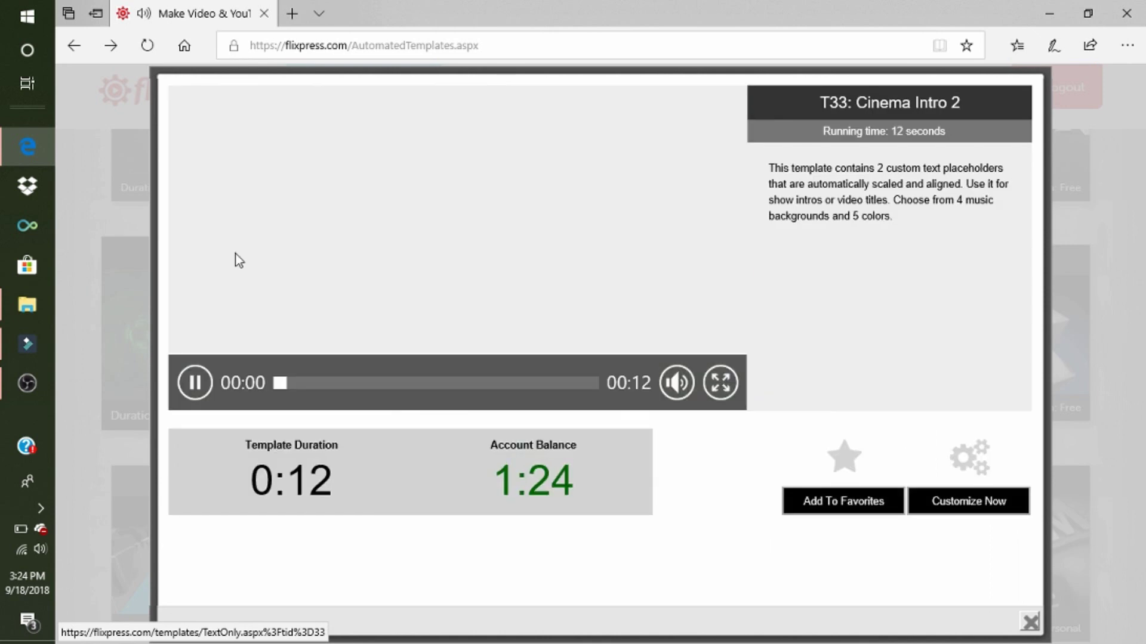
left_click(193, 385)
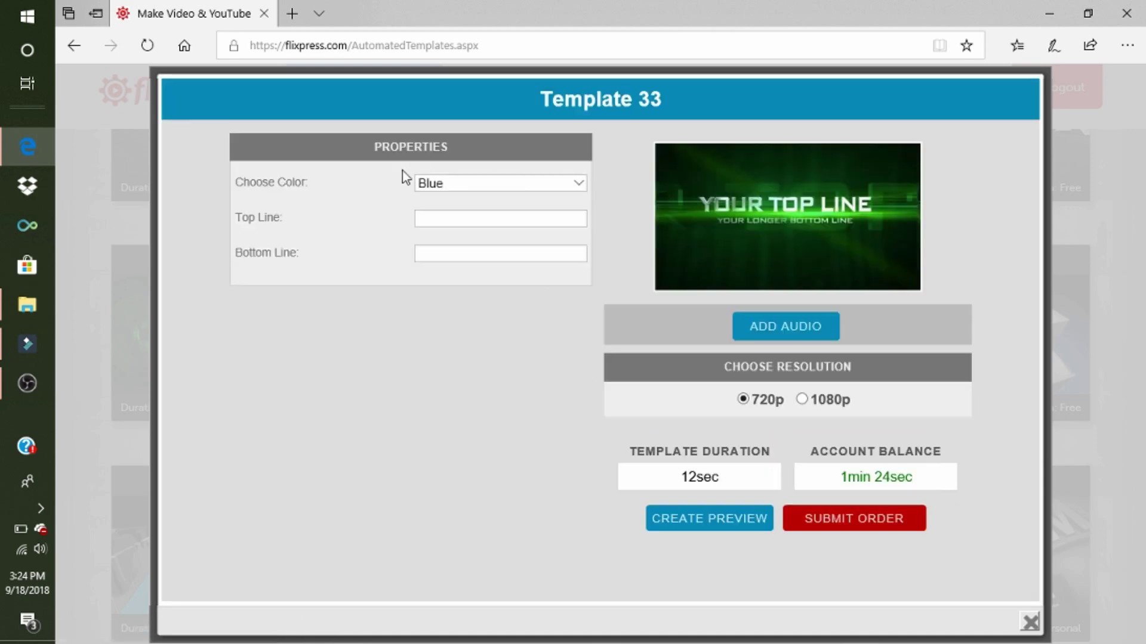
Step: Keep Blue as the color, enter 'Awsome' as Top Line and 'Please Like And Subscribe' as Bottom Line
left_click(429, 183)
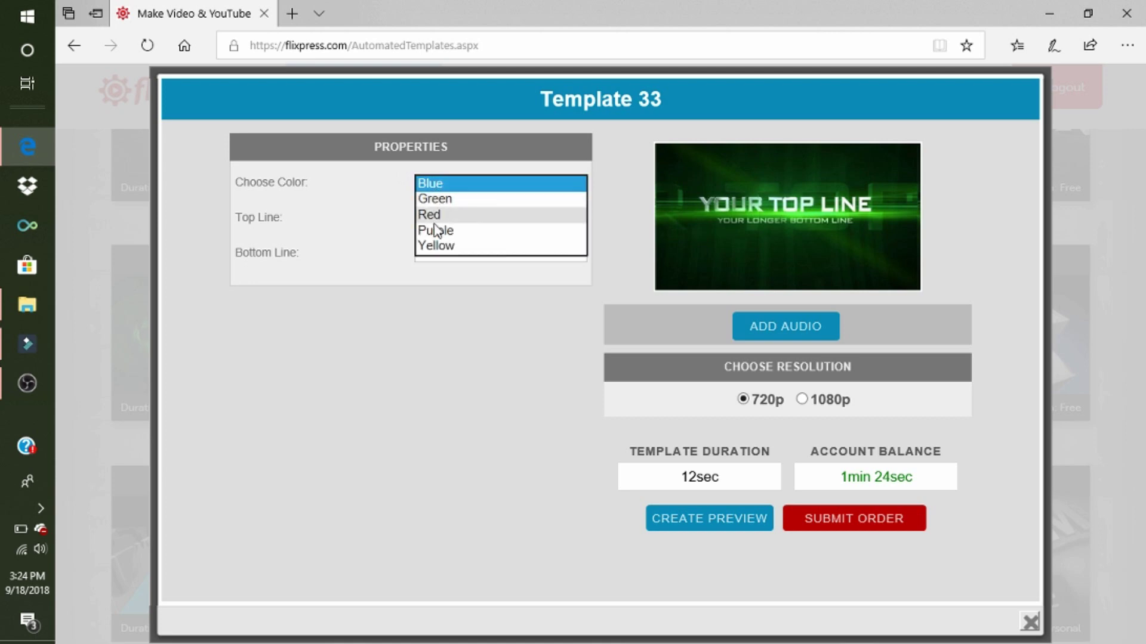
left_click(374, 243)
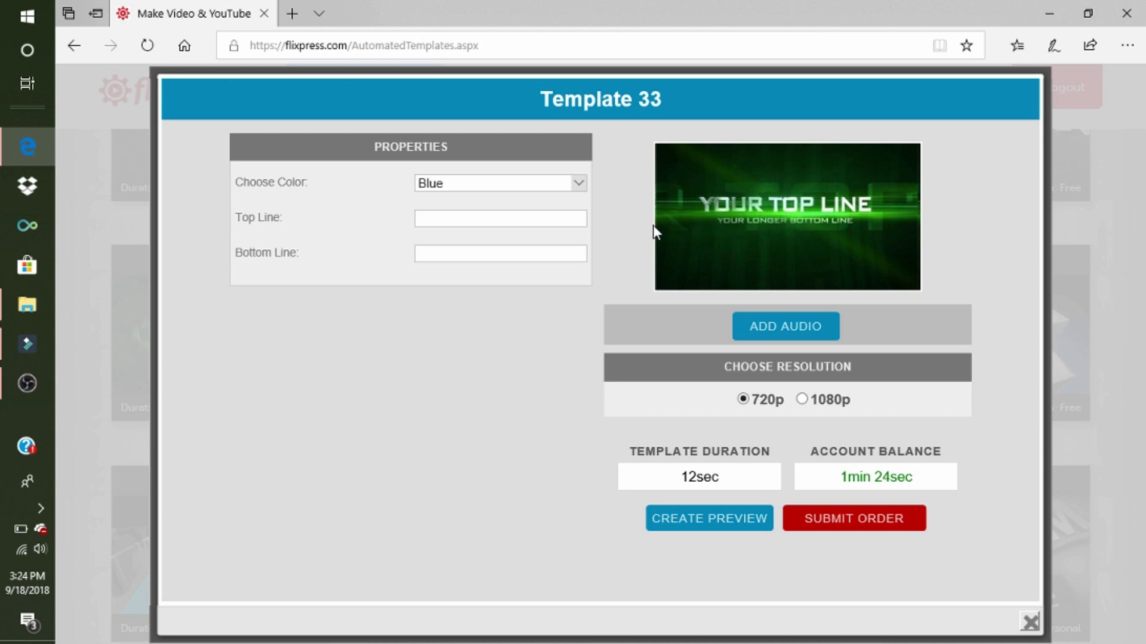
left_click(500, 219)
type("AwsomeRolex56")
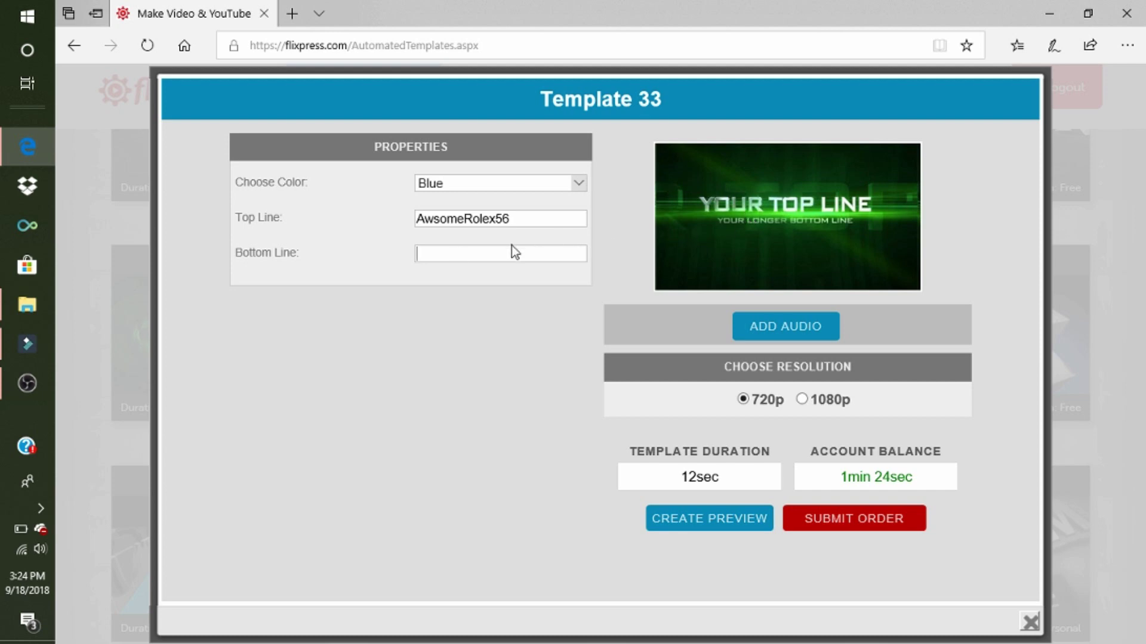
type("Please Like And Subscribe")
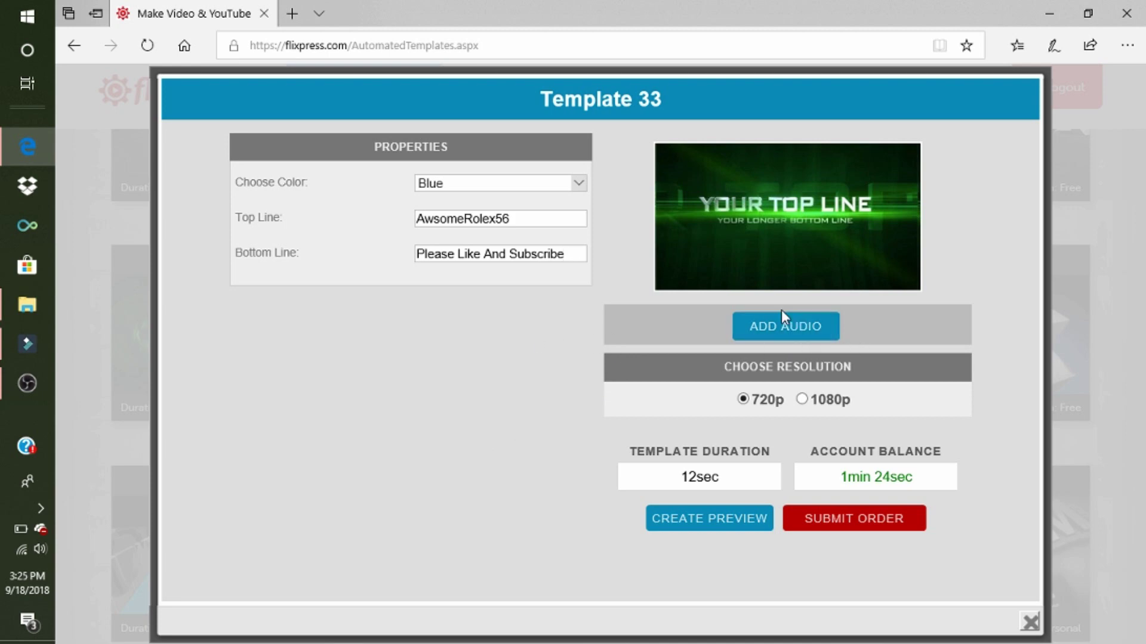
left_click(784, 328)
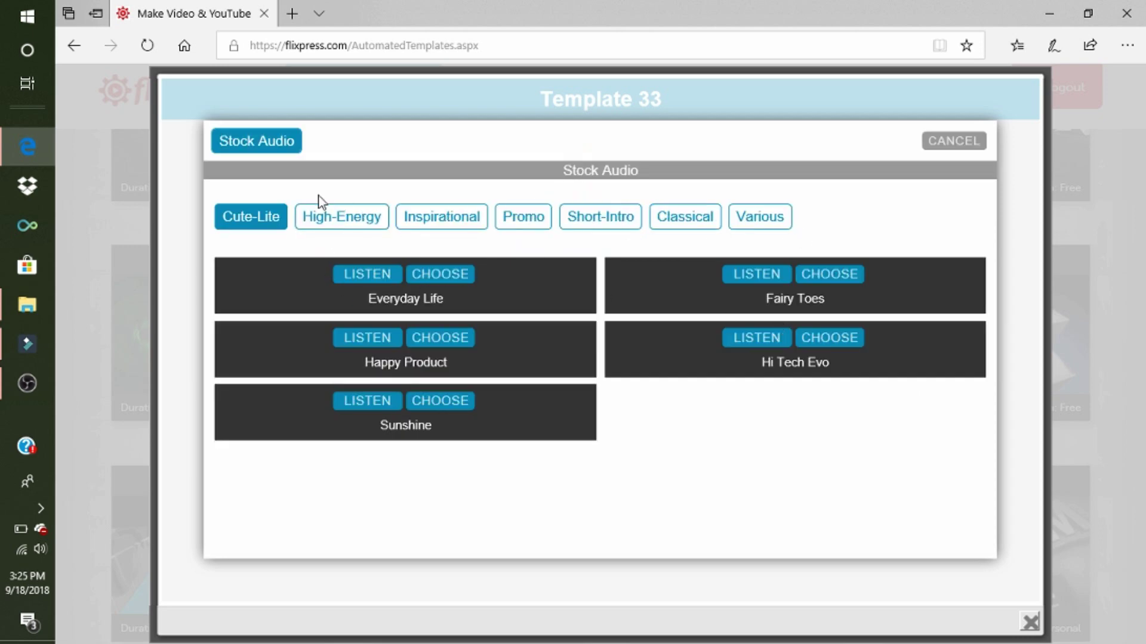
Step: Sample Breakthrough, browse other music categories, then attach the High-Energy track Breakthrough (4:19) as audio
left_click(332, 220)
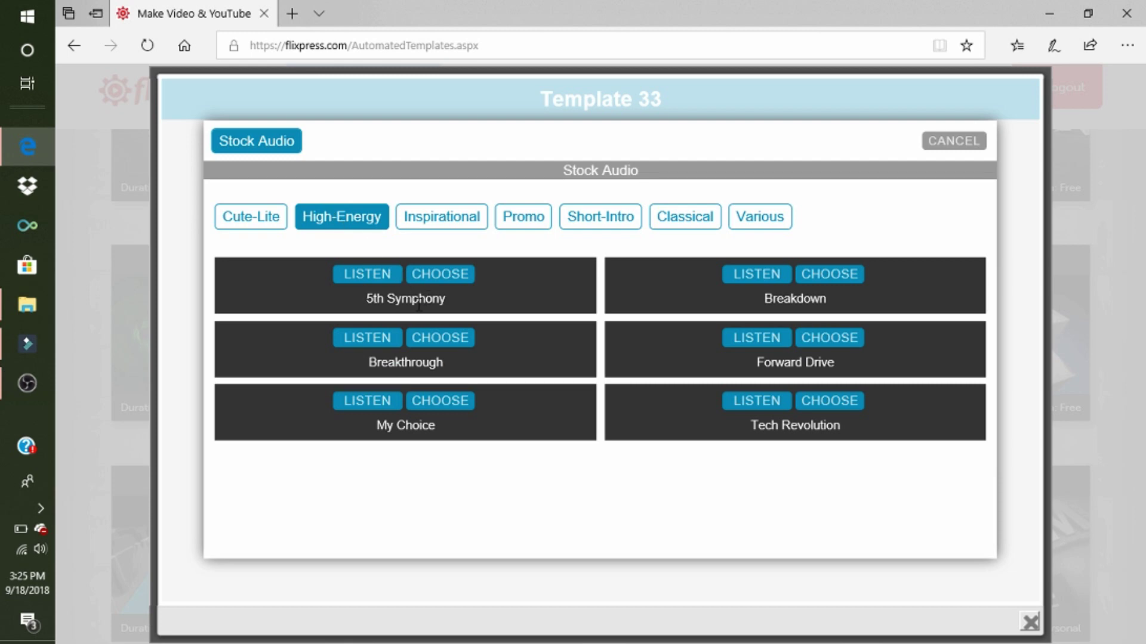
left_click(367, 338)
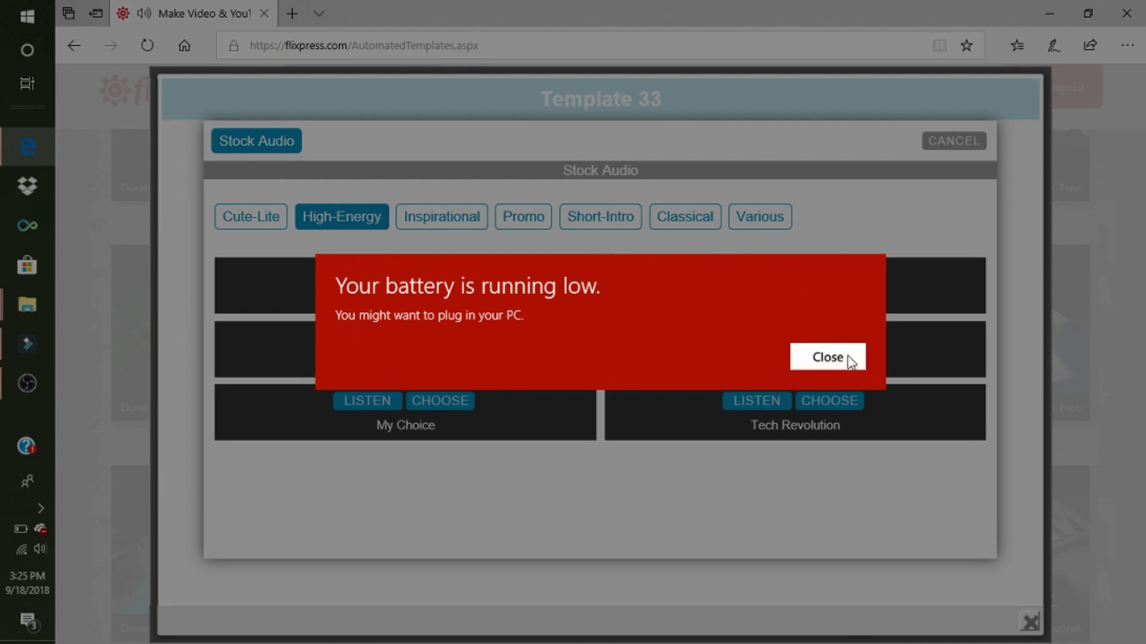
left_click(827, 358)
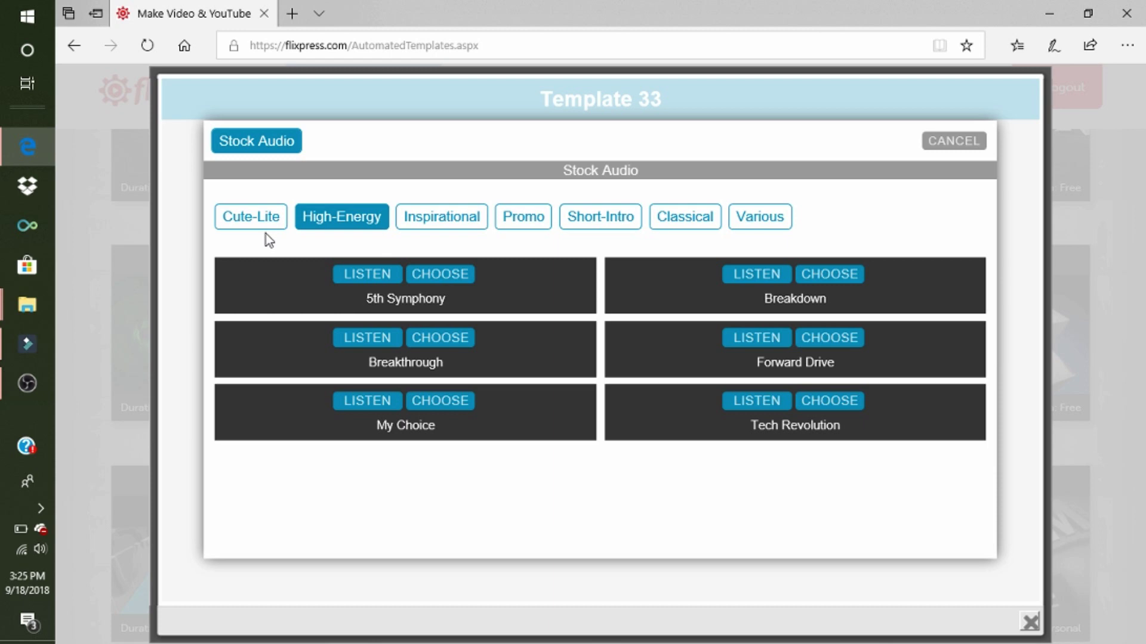
left_click(255, 218)
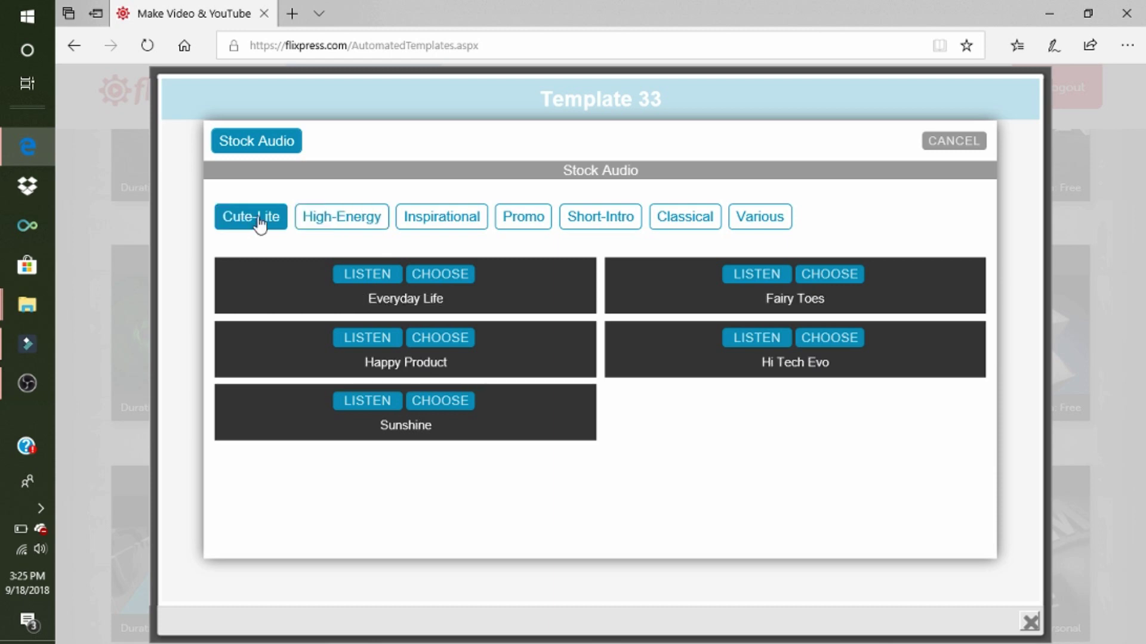
left_click(458, 226)
left_click(535, 222)
left_click(630, 224)
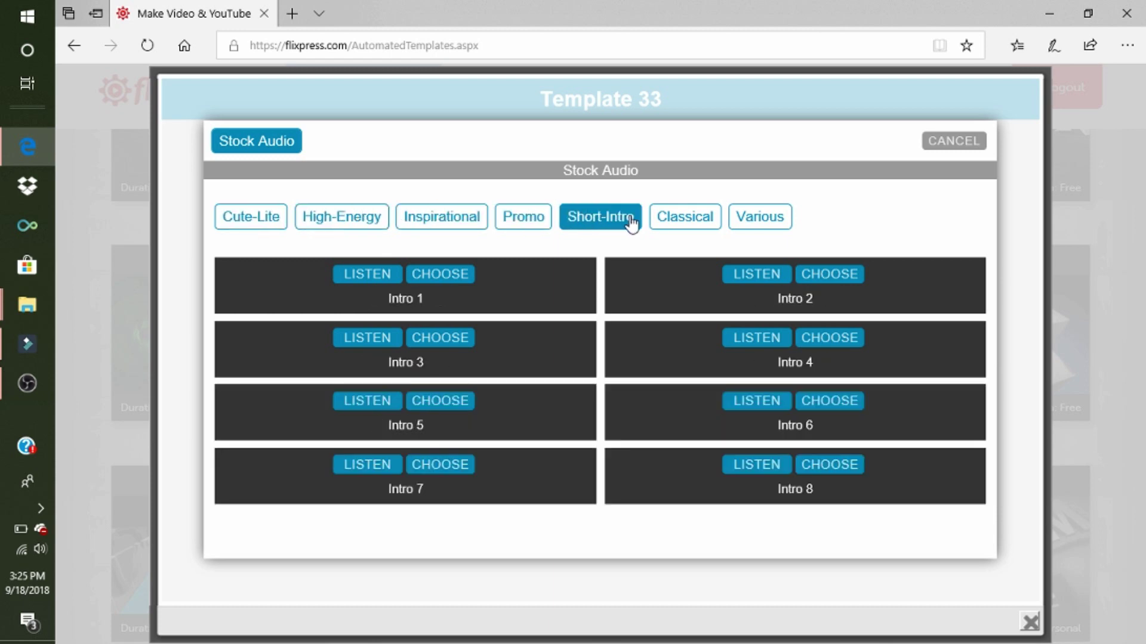
left_click(376, 223)
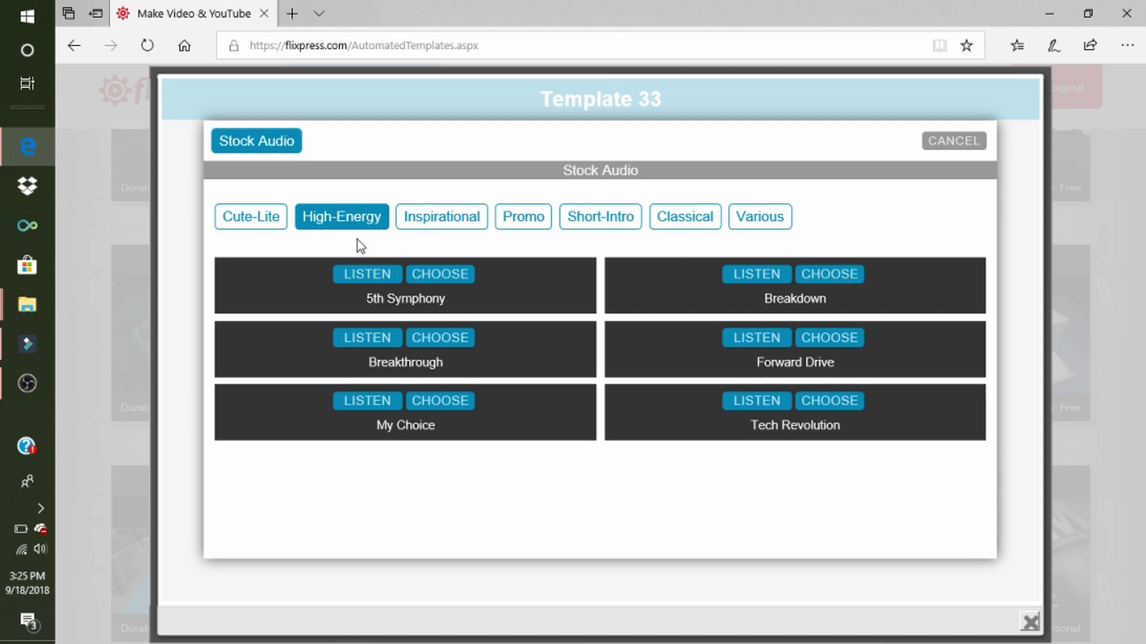
left_click(437, 339)
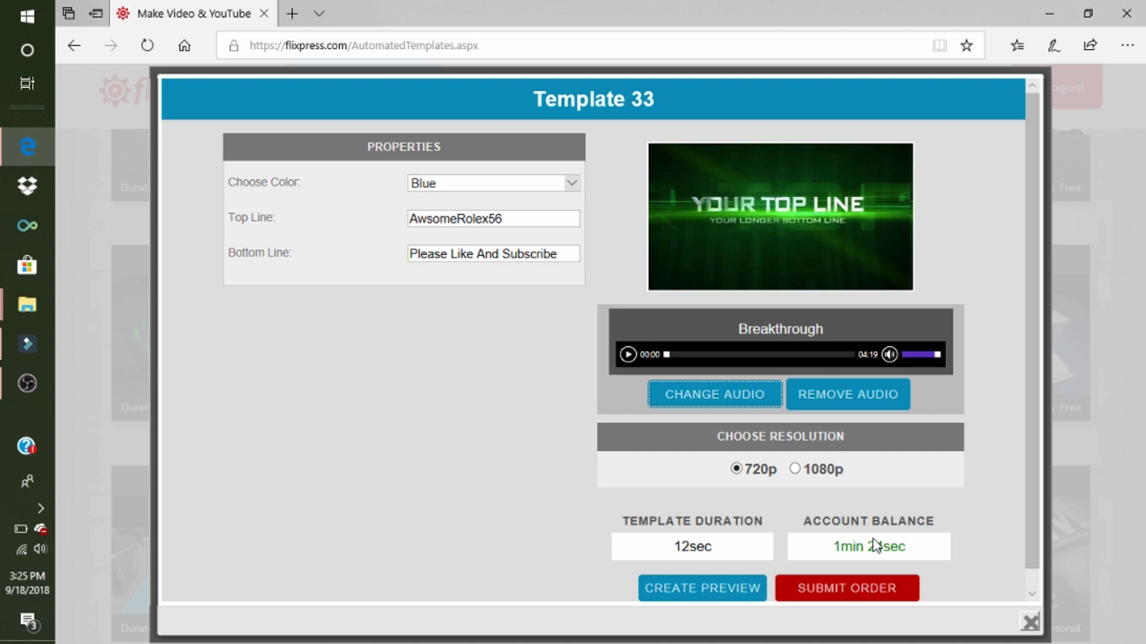
Step: Submit and confirm the Template 33 video order, then close the order confirmation
left_click(819, 587)
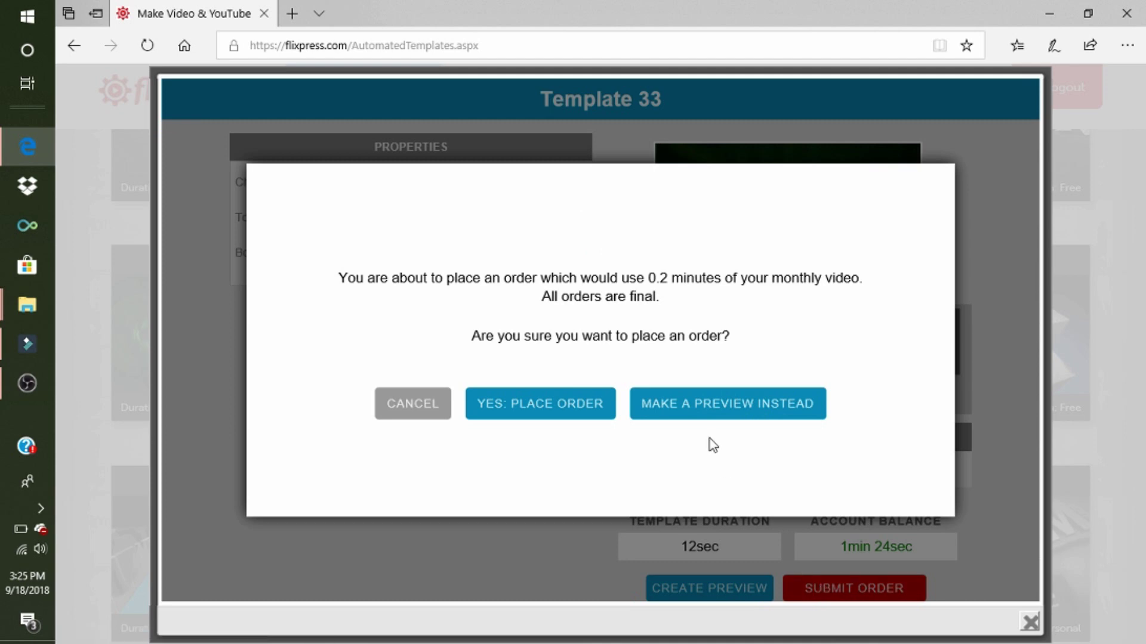
left_click(571, 411)
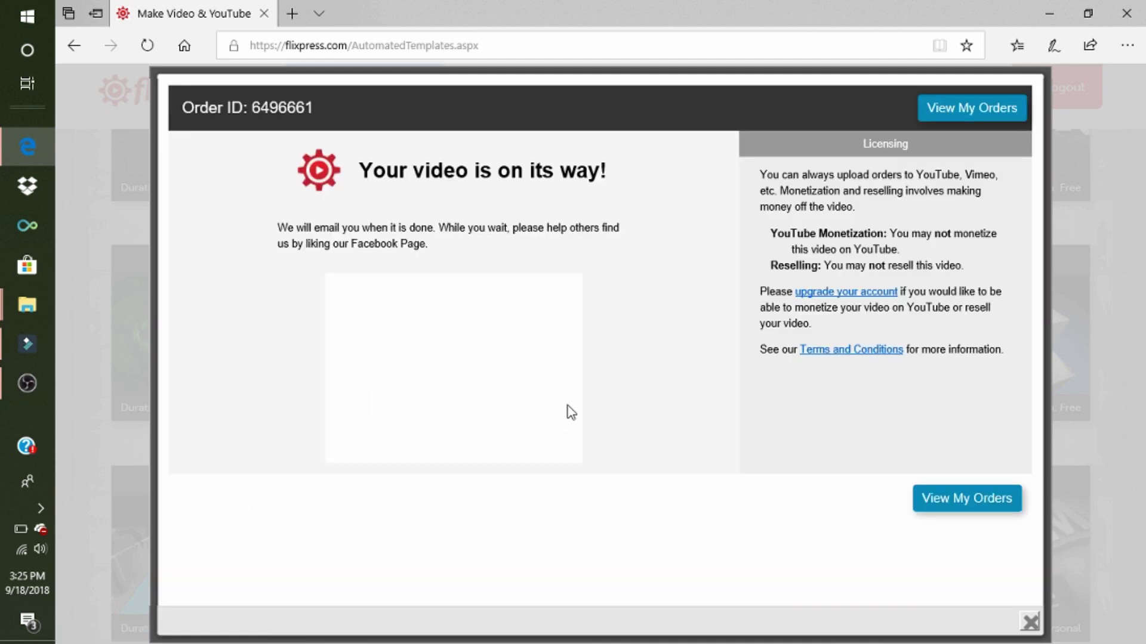
left_click(1030, 623)
Step: Go to My Orders under My Account and preview the earlier finished intro video
left_click_drag(1138, 340, 1141, 78)
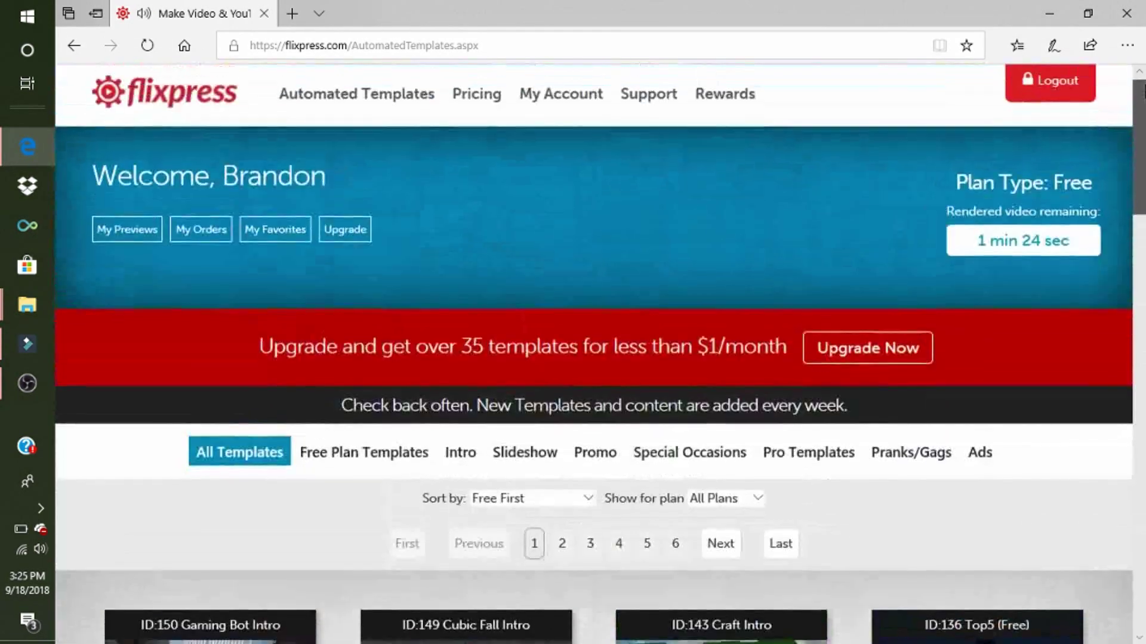
left_click(554, 109)
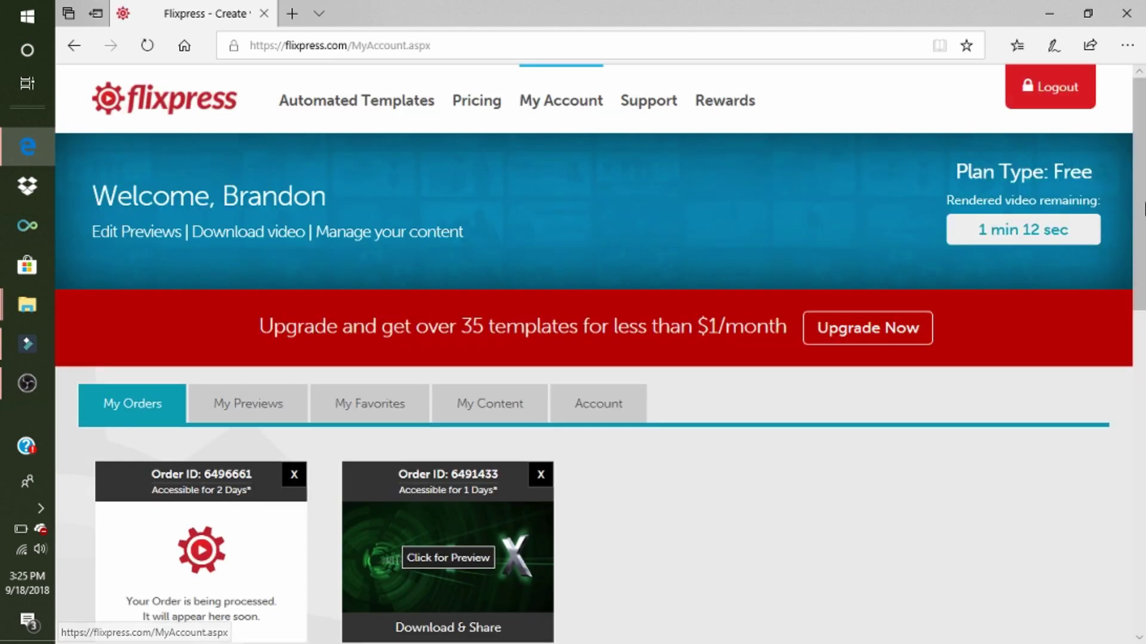
scroll(597, 358, "down", 3)
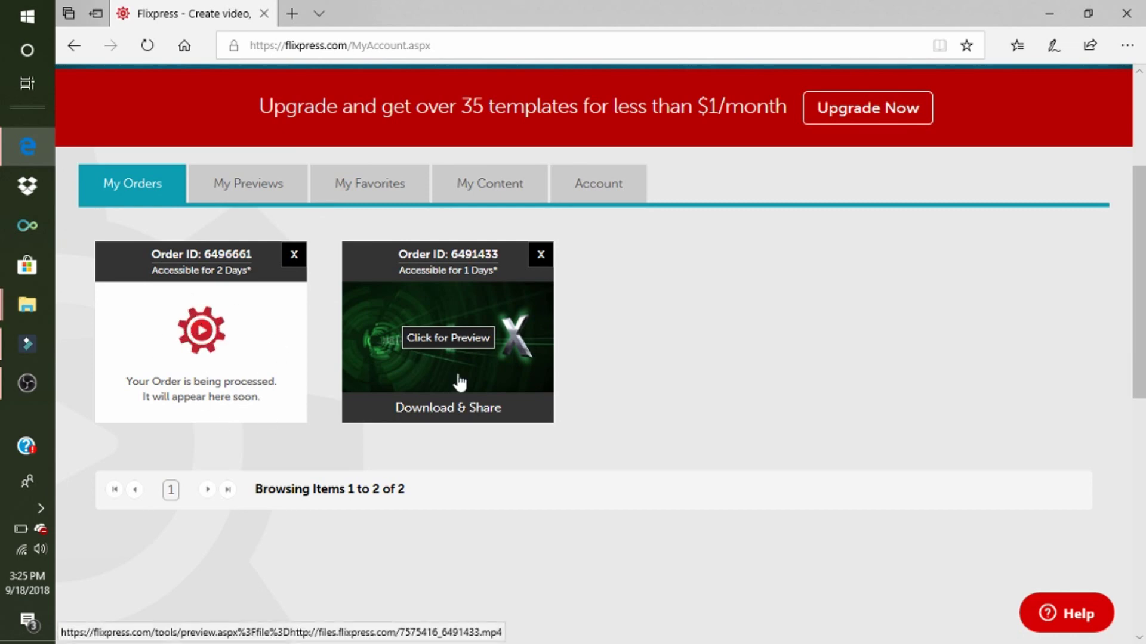
left_click(475, 306)
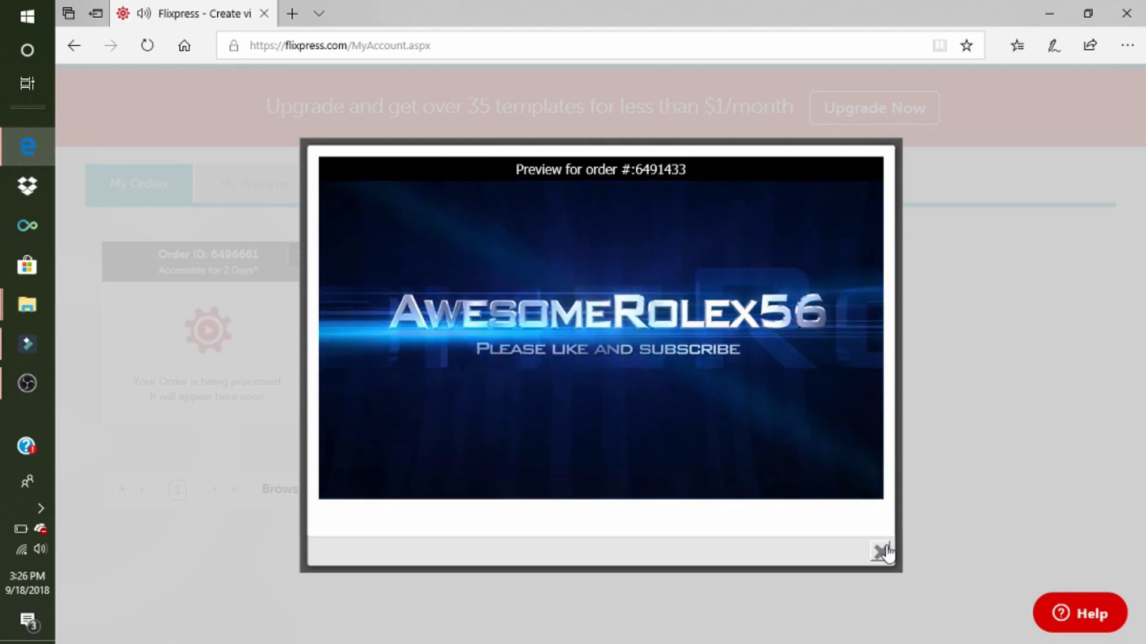
left_click(881, 552)
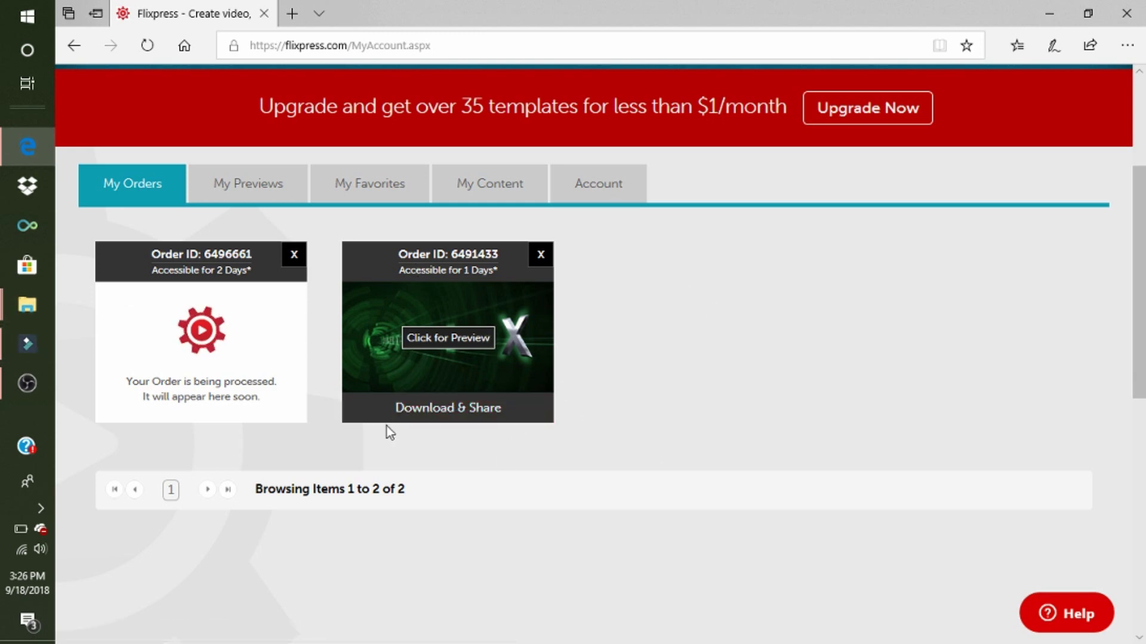
Step: Download the finished order's SD video as a 2.7 MB MP4 file and open it
left_click(425, 420)
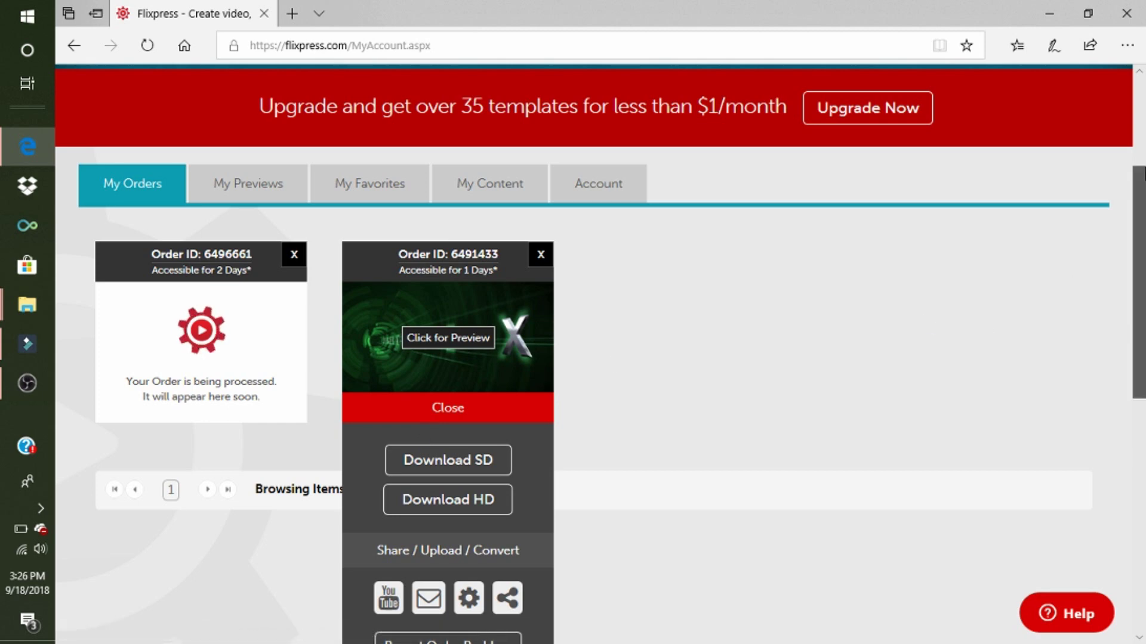
left_click_drag(1143, 173, 1143, 235)
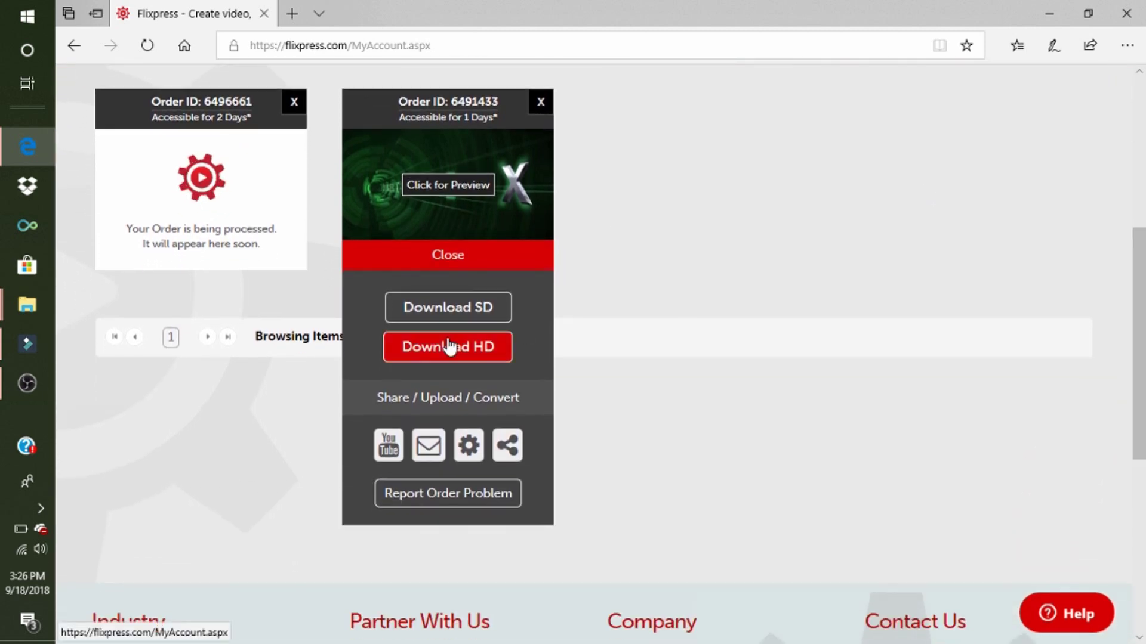
left_click(448, 308)
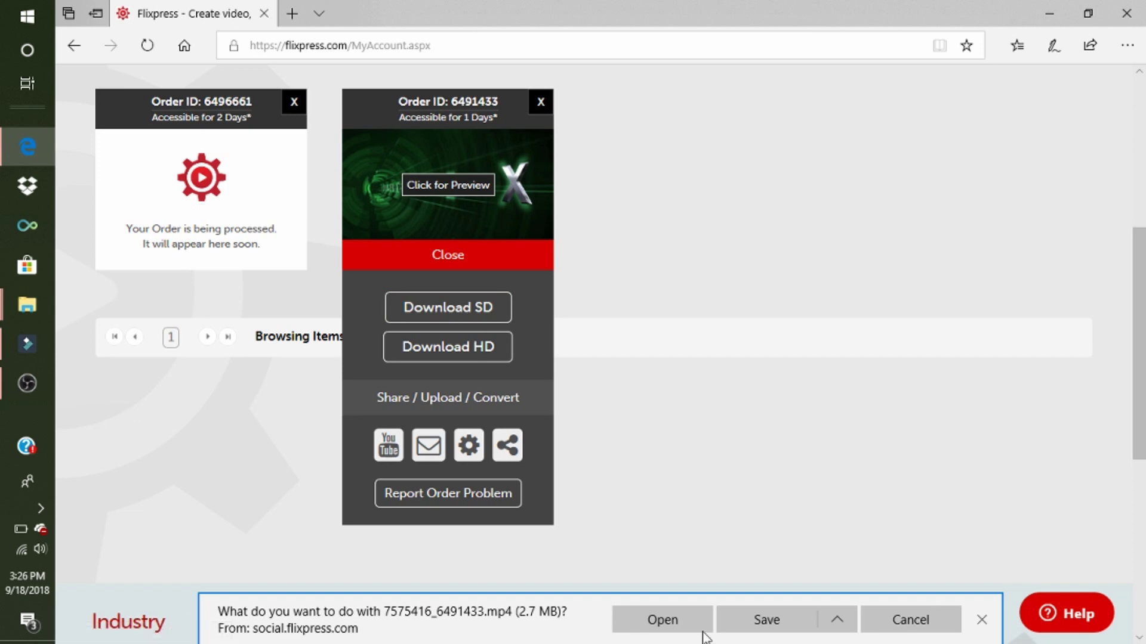
left_click(702, 630)
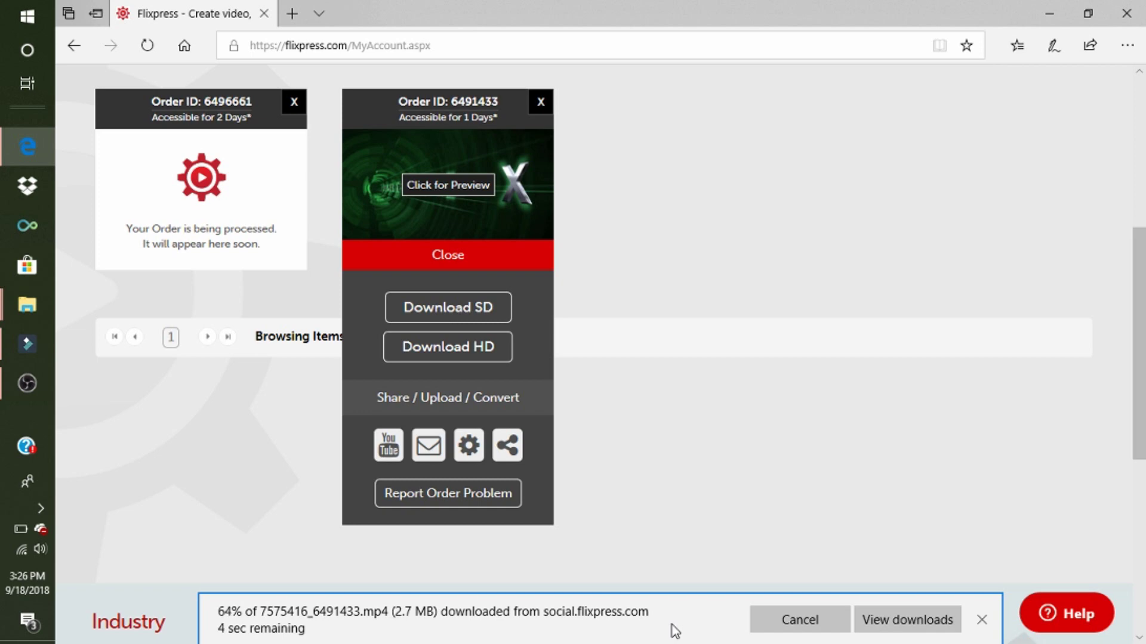
left_click(802, 624)
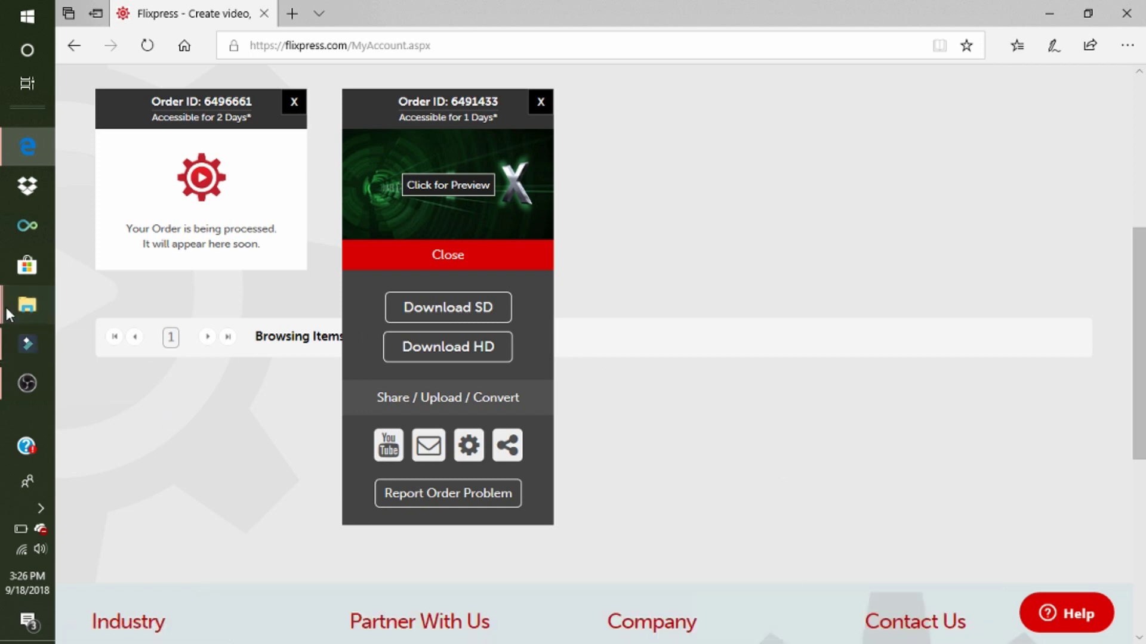
Step: Dismiss the battery warning, view the Filmora Projects folder in File Explorer, then return to Flixpress
mouse_move(24, 307)
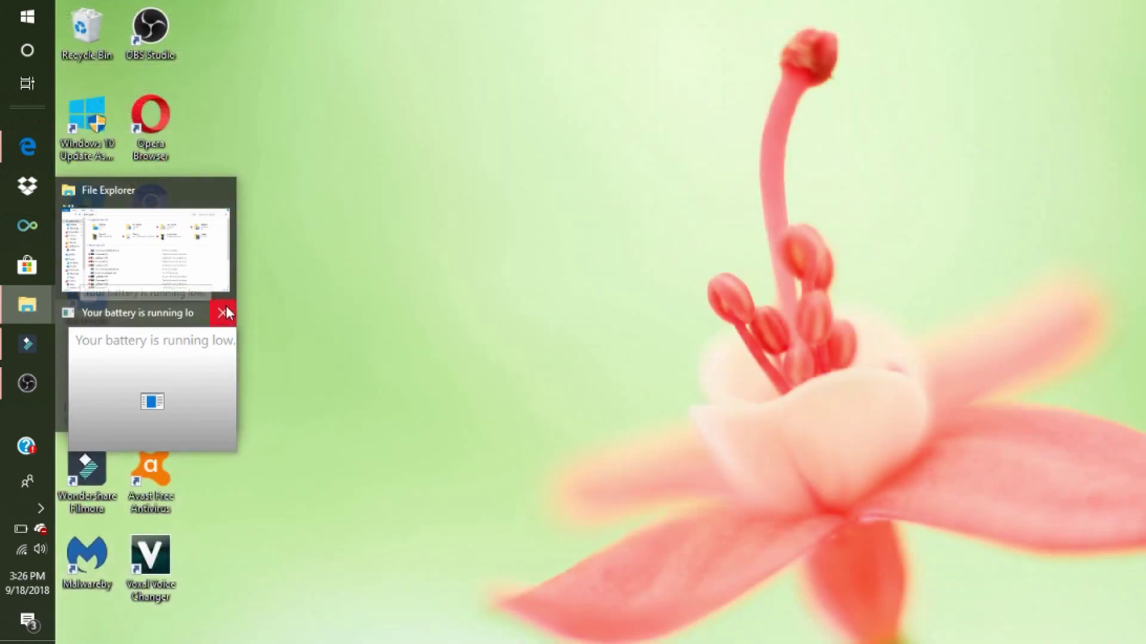
left_click(225, 310)
left_click(170, 292)
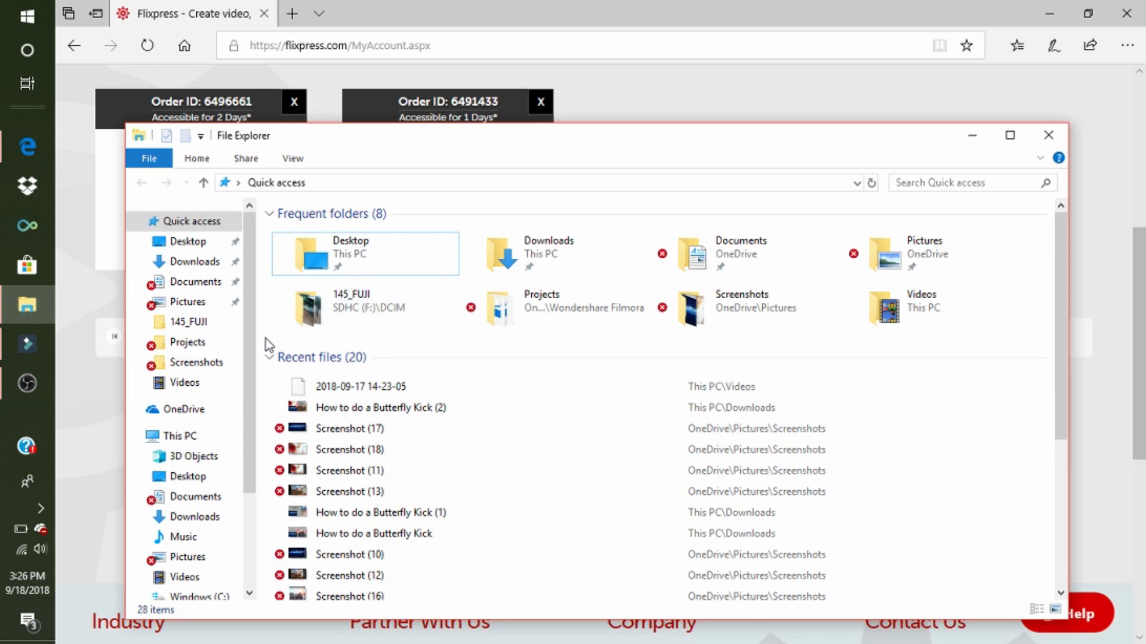
scroll(204, 319, "down", 1)
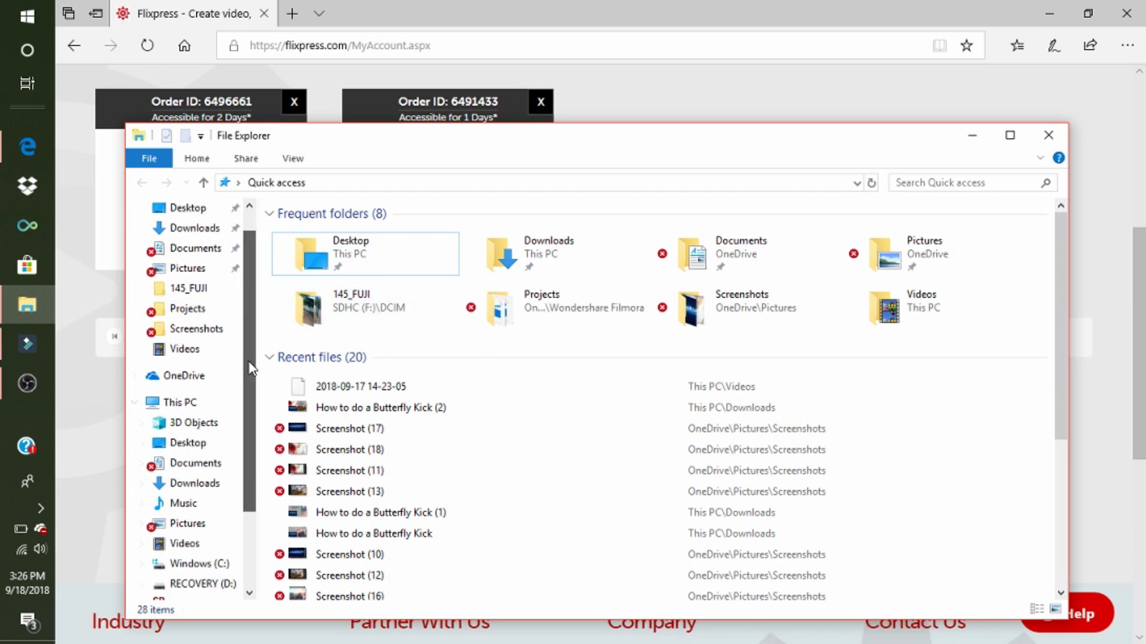
left_click(203, 315)
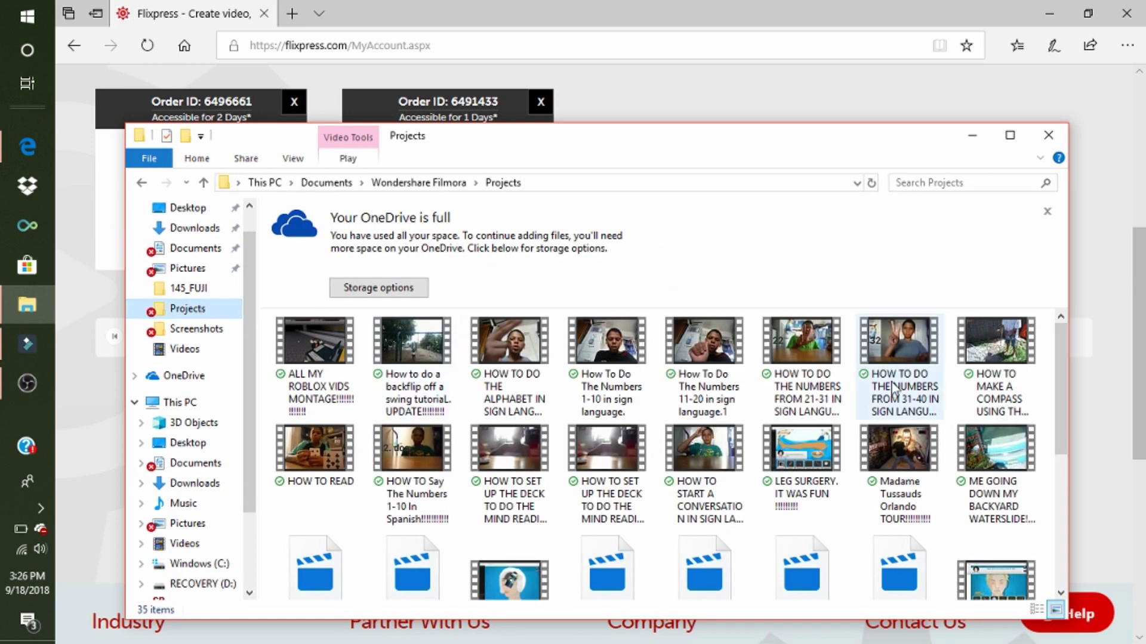
left_click_drag(1059, 345, 1081, 436)
left_click(1081, 449)
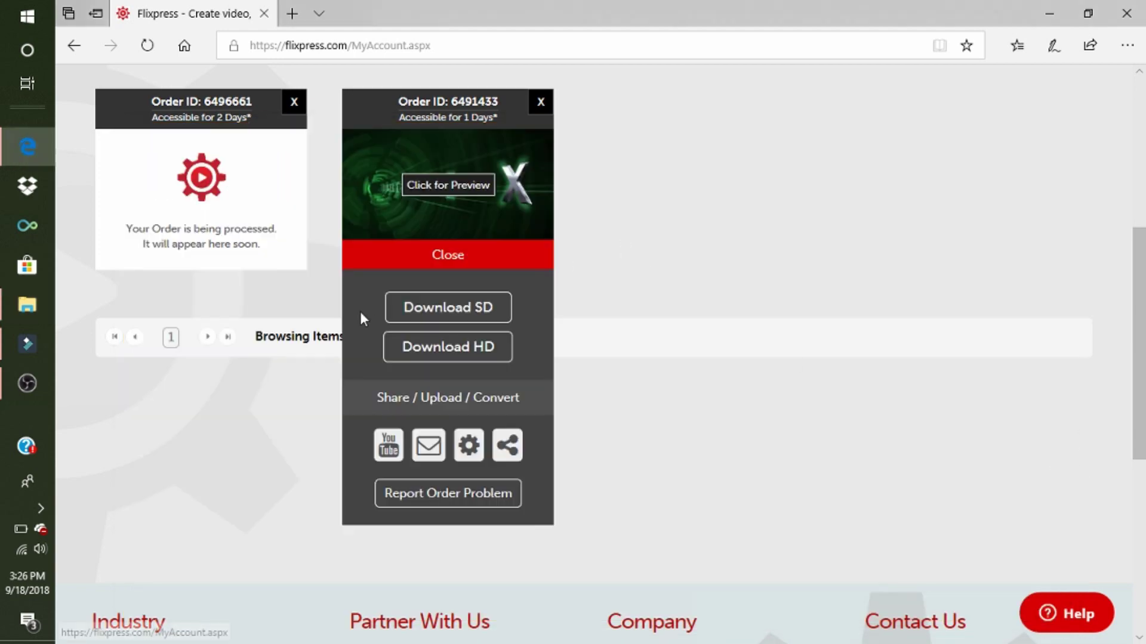